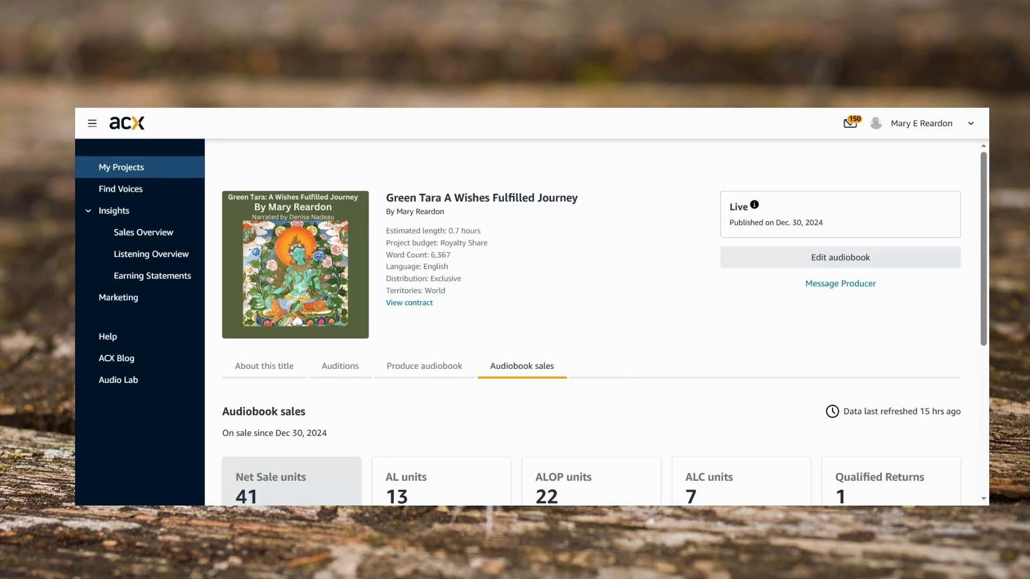
# Step: Open My Projects, dismiss the voice replica welcome, and show the In production projects
pyautogui.click(137, 175)
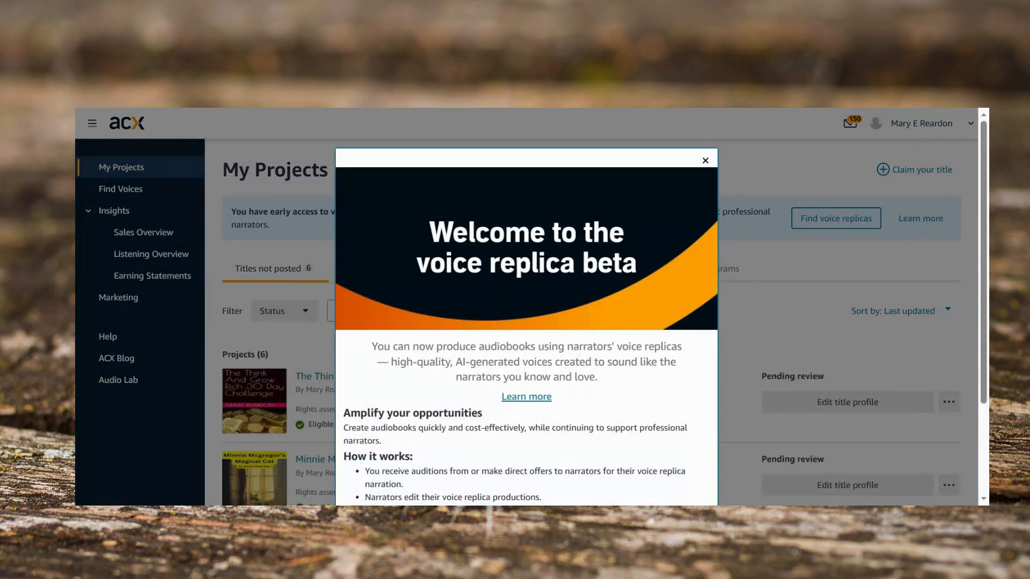
pyautogui.click(705, 161)
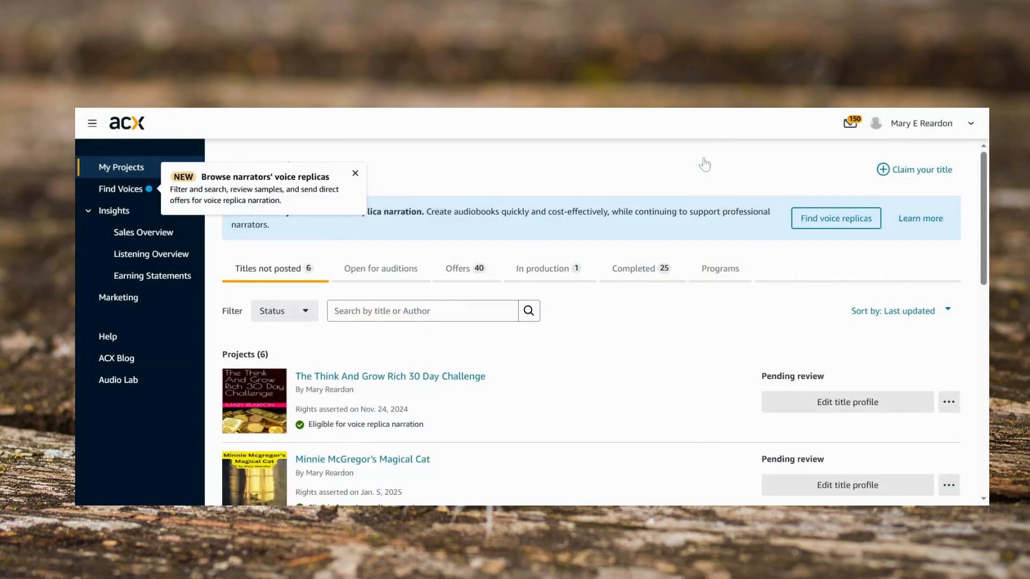
pyautogui.click(543, 274)
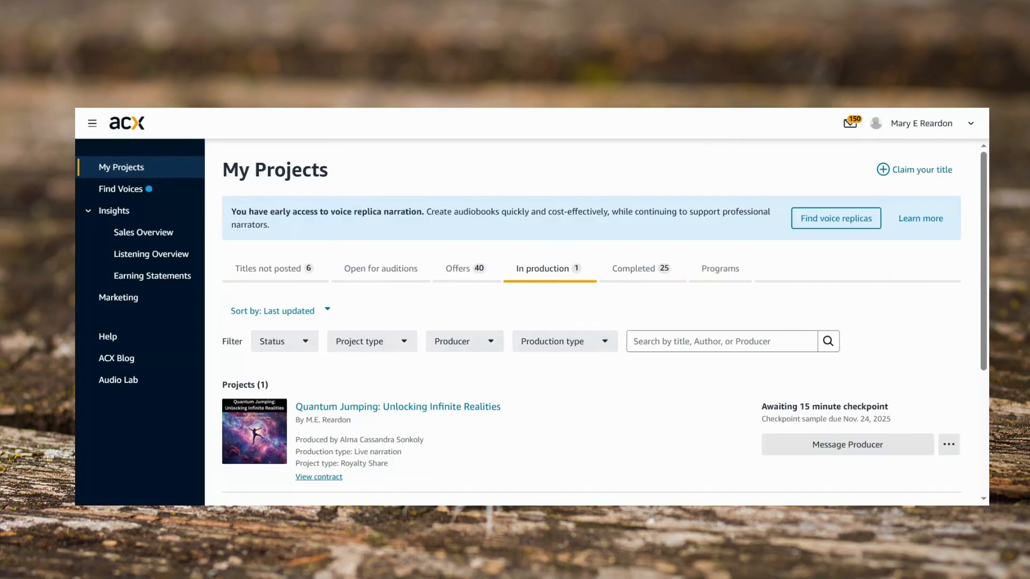
# Step: Open the cover art upload for Quantum Jumping: Unlocking Infinite Realities and close it again
pyautogui.scroll(-3, 552, 410)
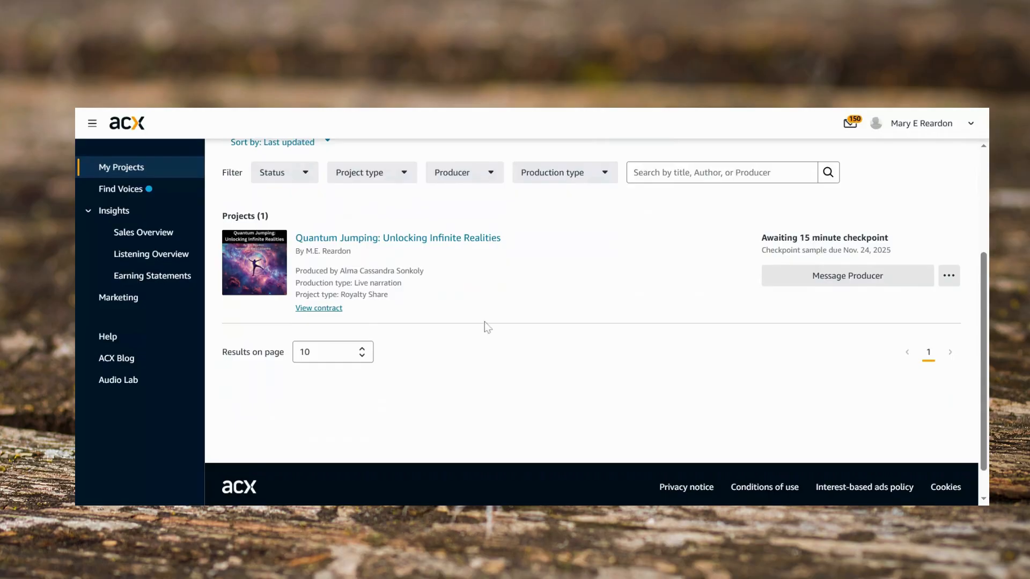
pyautogui.click(442, 238)
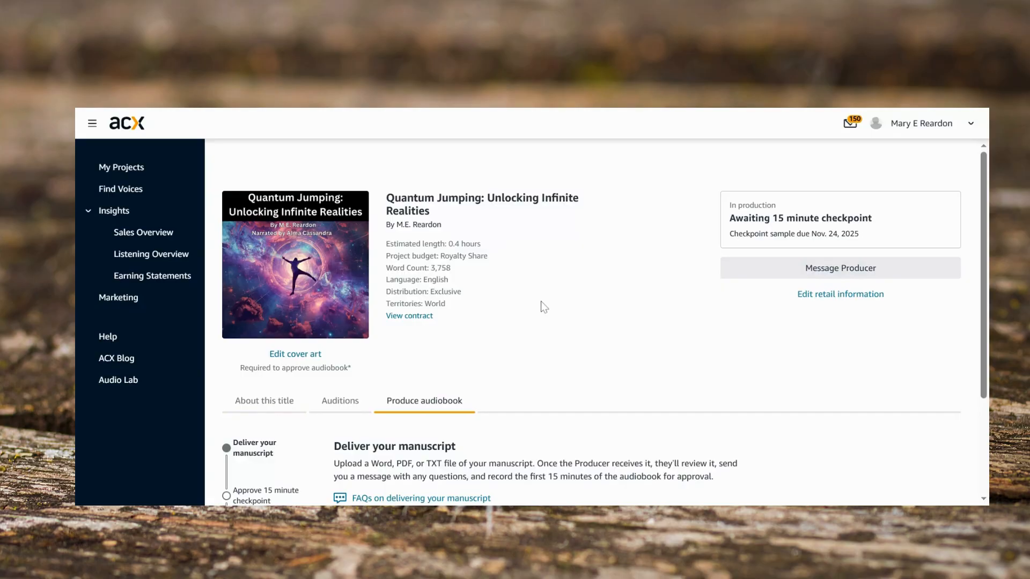
pyautogui.click(312, 355)
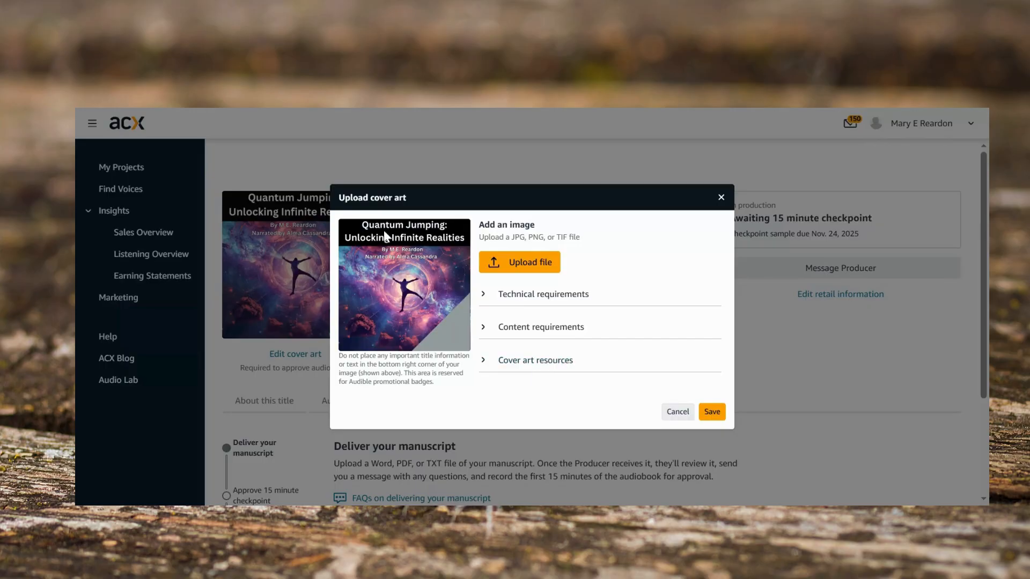
pyautogui.click(721, 198)
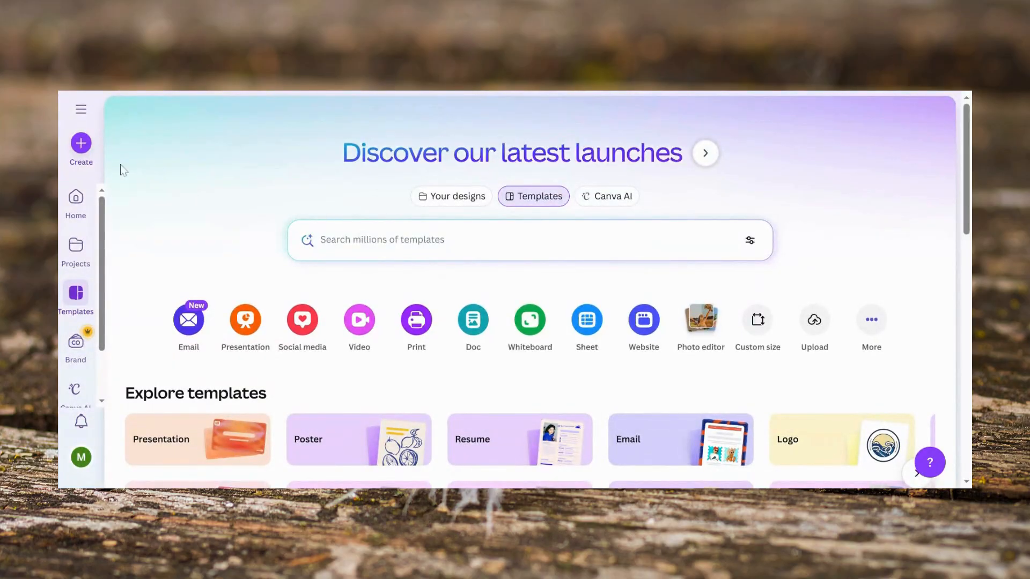
# Step: In Canva, create a new custom design of 2400 × 2400 px
pyautogui.click(81, 144)
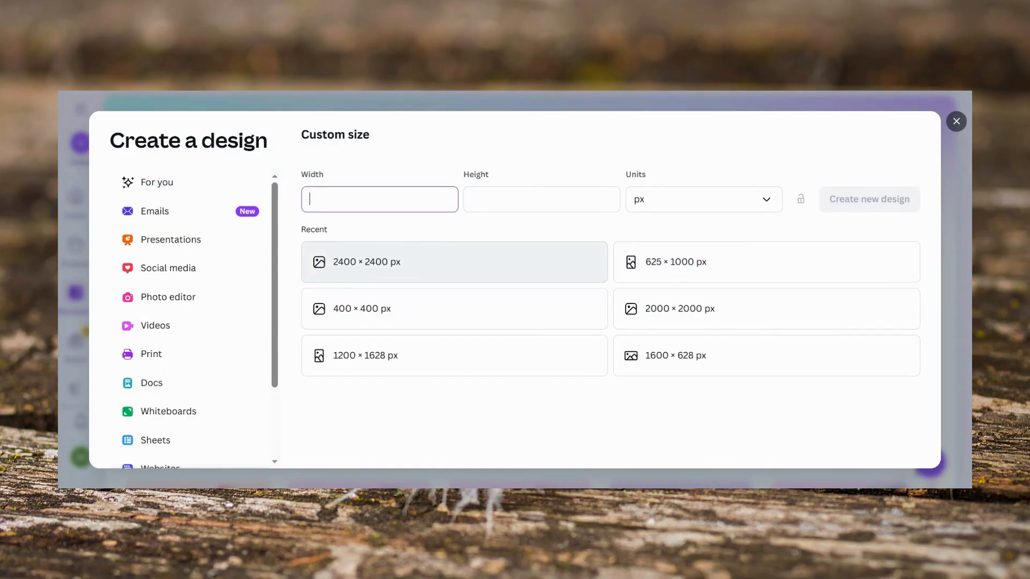
pyautogui.click(352, 272)
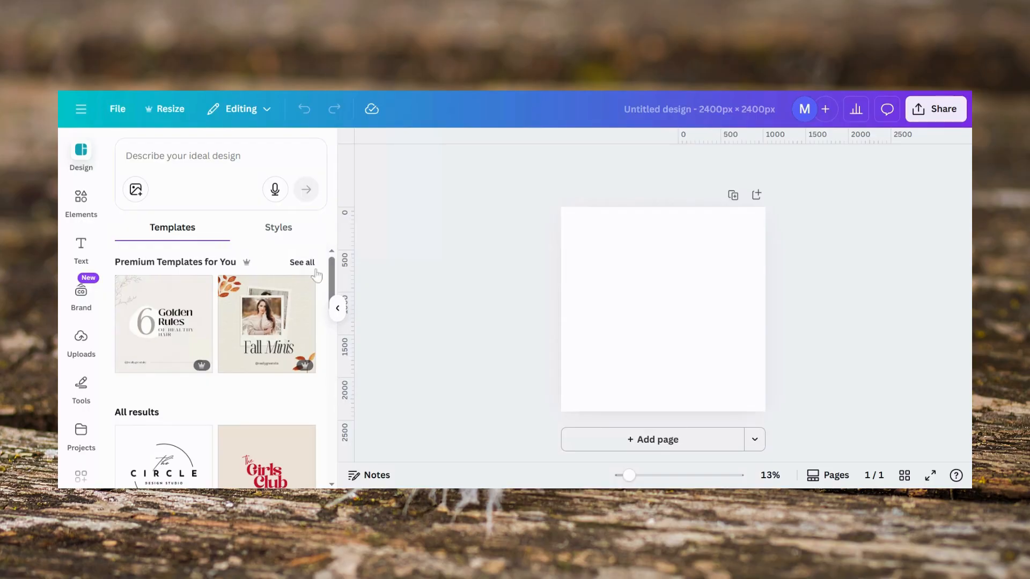
pyautogui.scroll(-10, 319, 337)
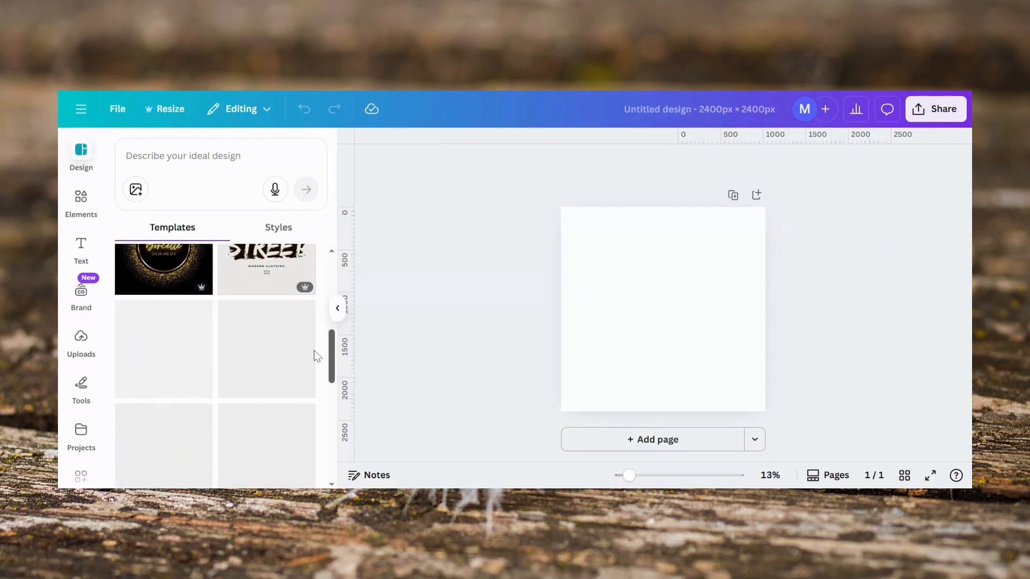
pyautogui.moveTo(332, 355); pyautogui.dragTo(332, 281)
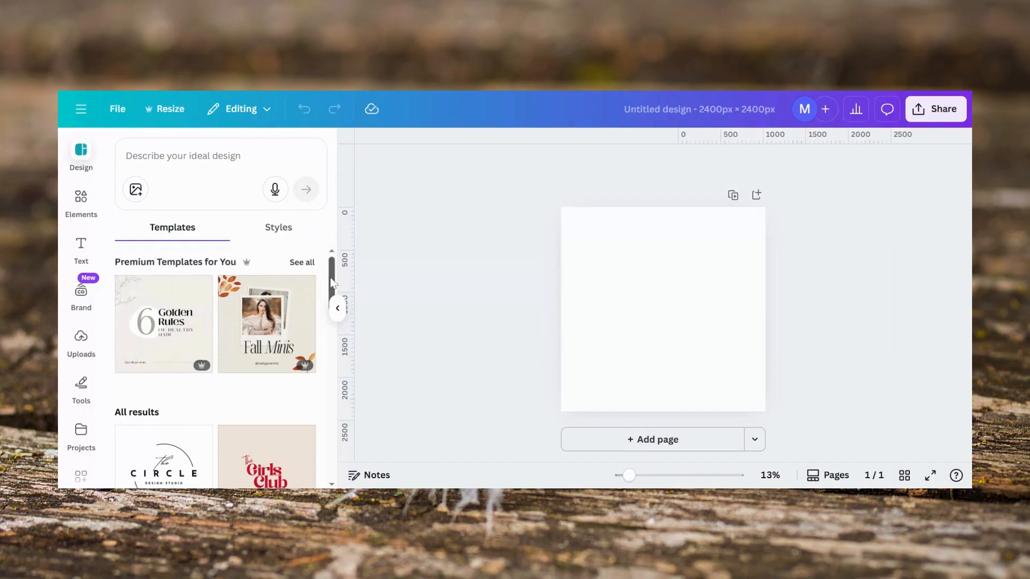
pyautogui.scroll(-8, 317, 349)
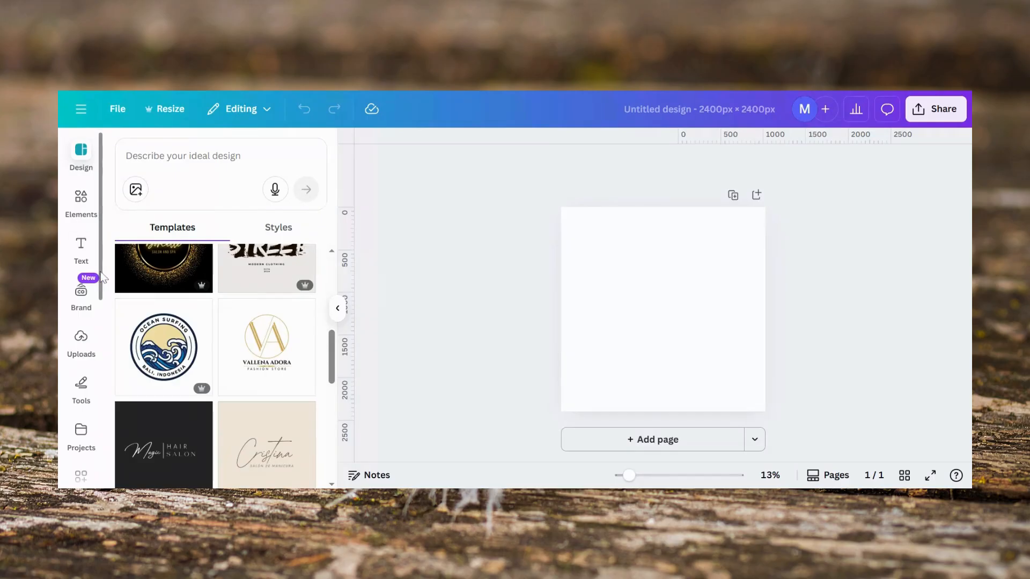
pyautogui.scroll(-5, 90, 424)
pyautogui.scroll(-2, 90, 424)
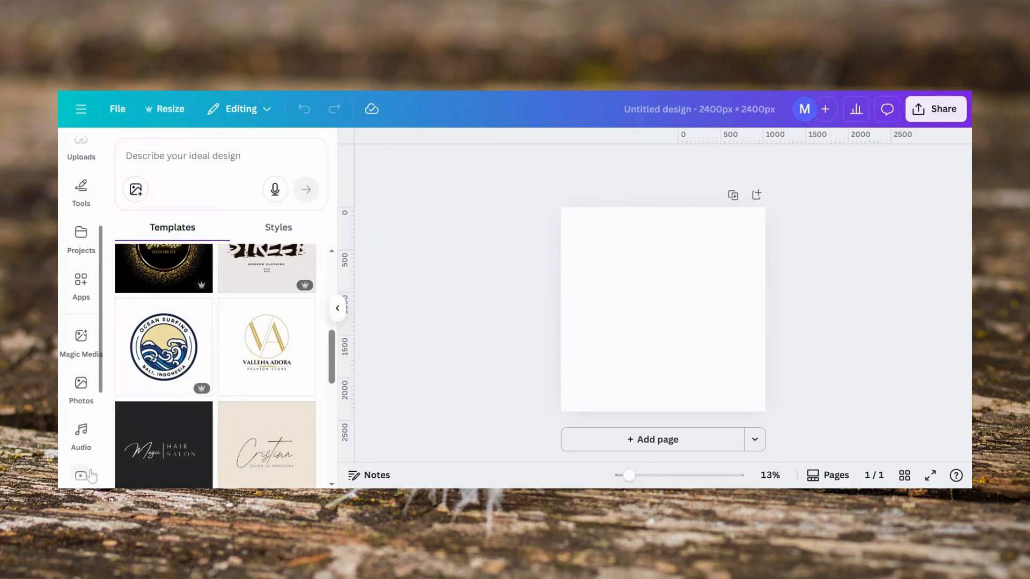
# Step: Generate Magic Media images from the prompt "Quantum Jumping"
pyautogui.click(81, 337)
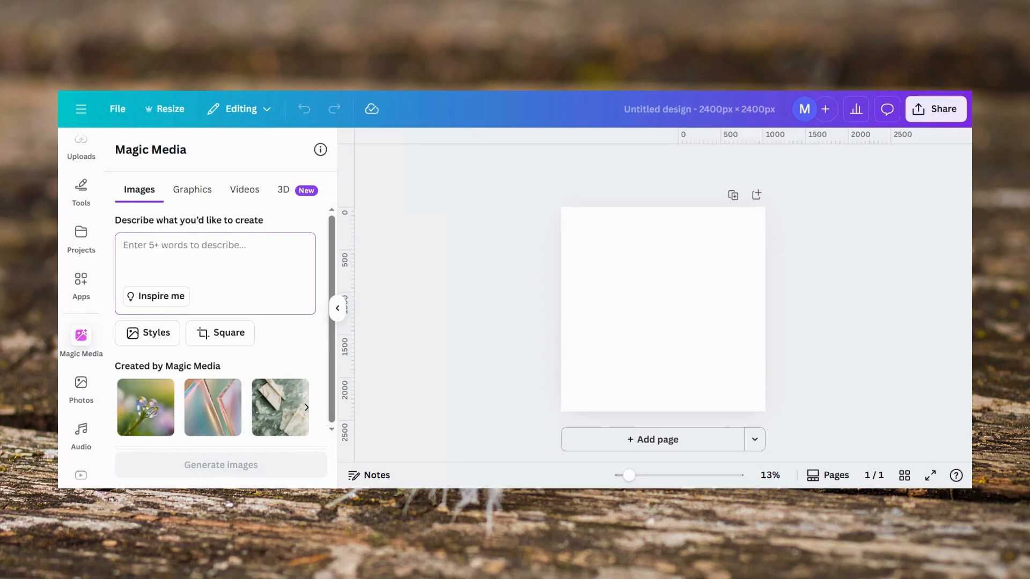
pyautogui.write('Quantu')
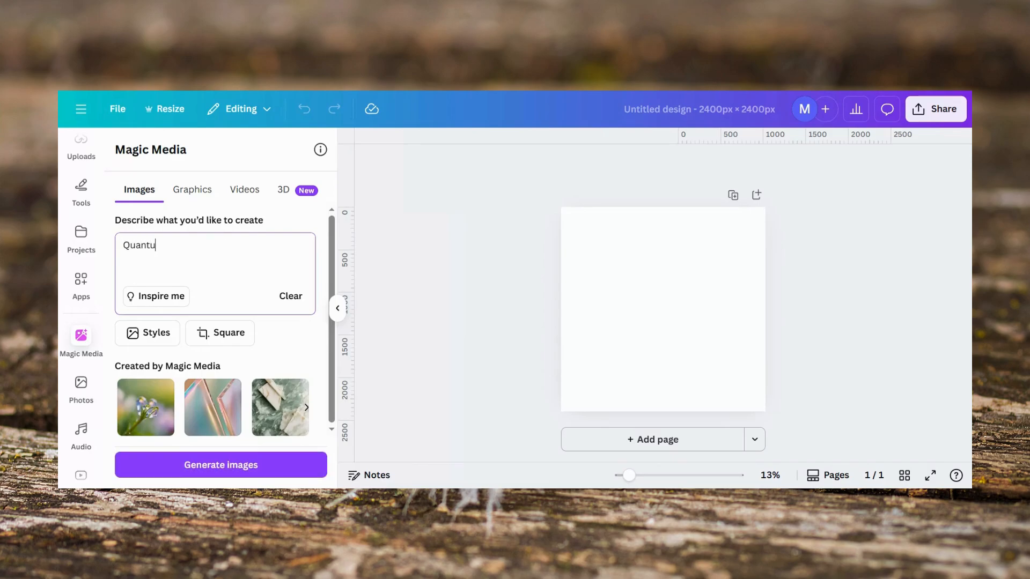
pyautogui.write('m Jumping')
pyautogui.press('Return')
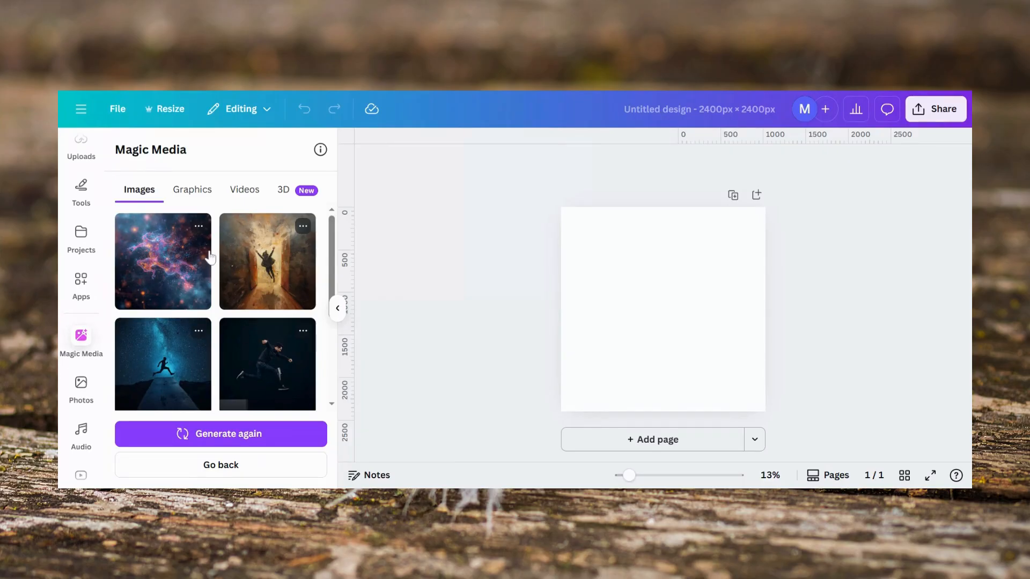
# Step: Add the uploaded cosmic swirl image with the leaping figure to the page
pyautogui.scroll(3, 99, 247)
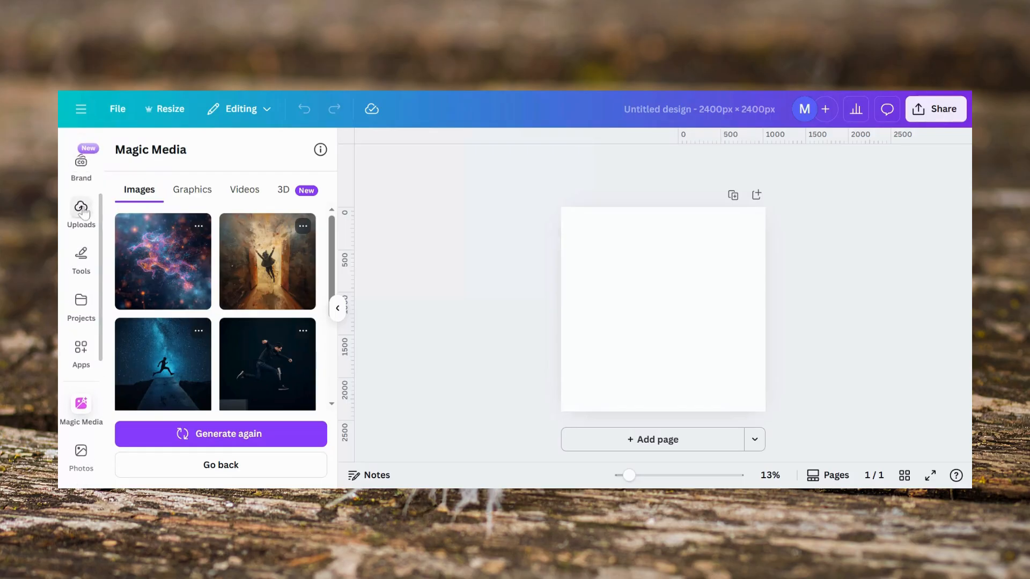
pyautogui.click(82, 209)
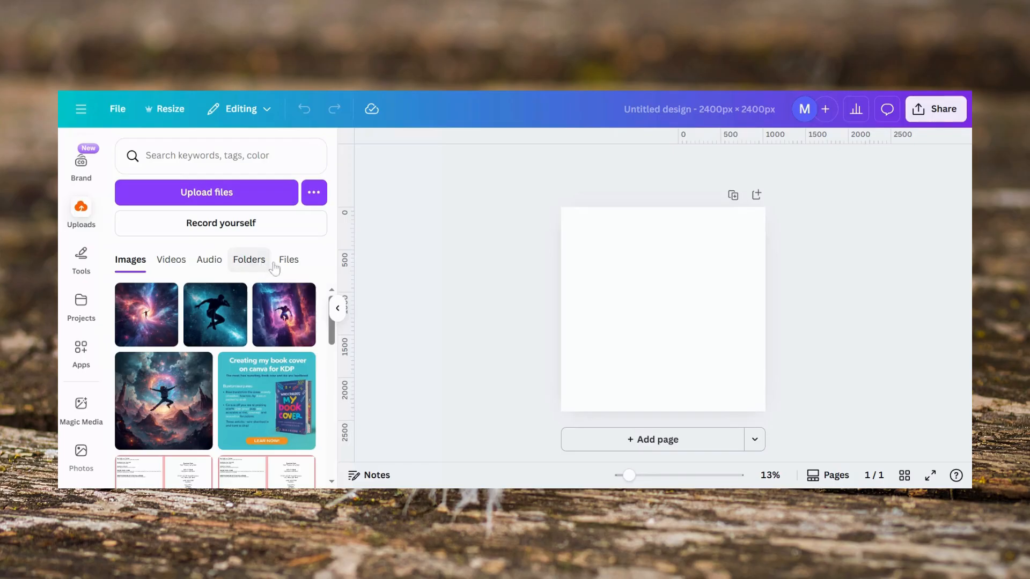
pyautogui.scroll(-3, 333, 335)
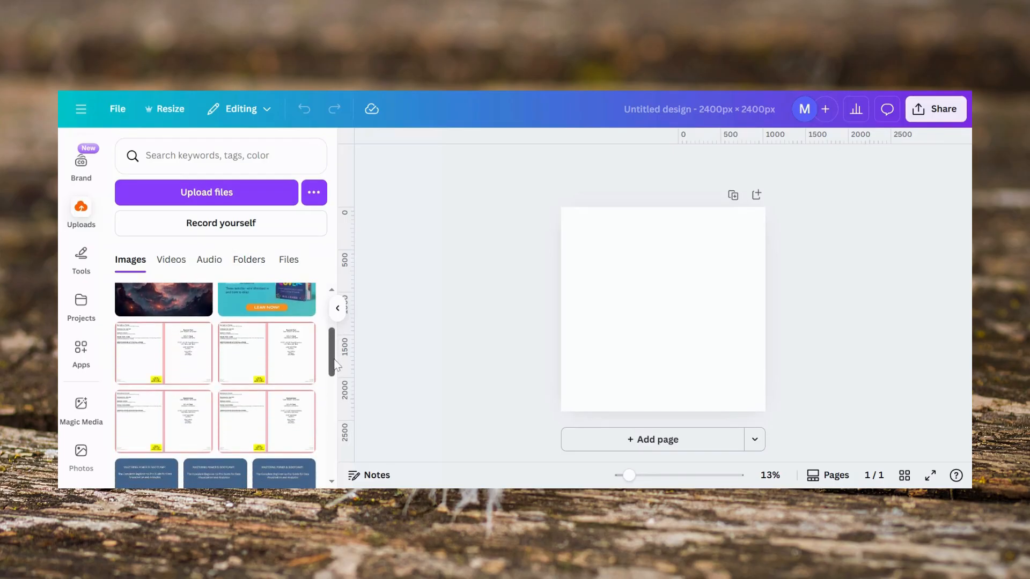
pyautogui.scroll(3, 334, 336)
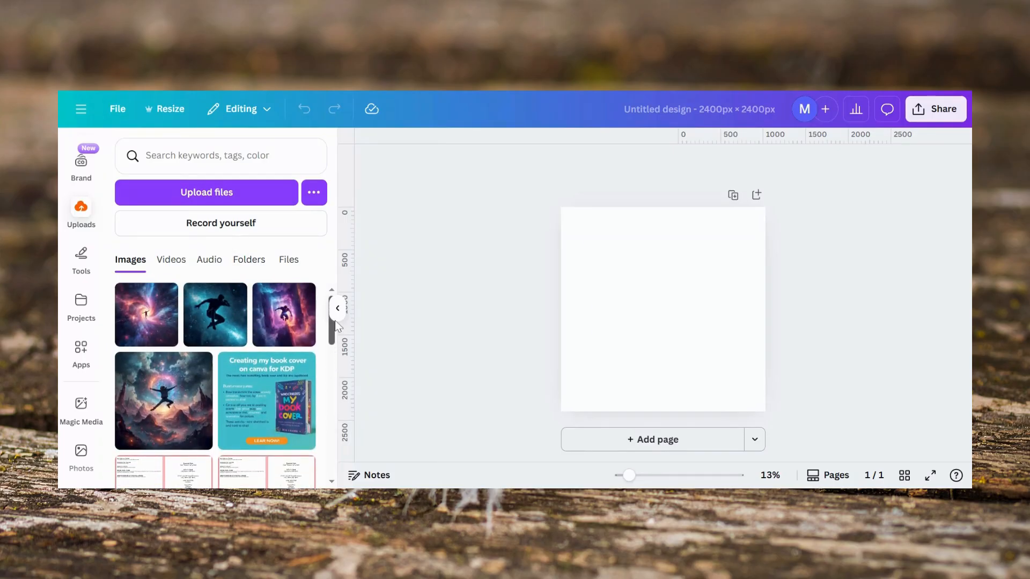
pyautogui.click(158, 326)
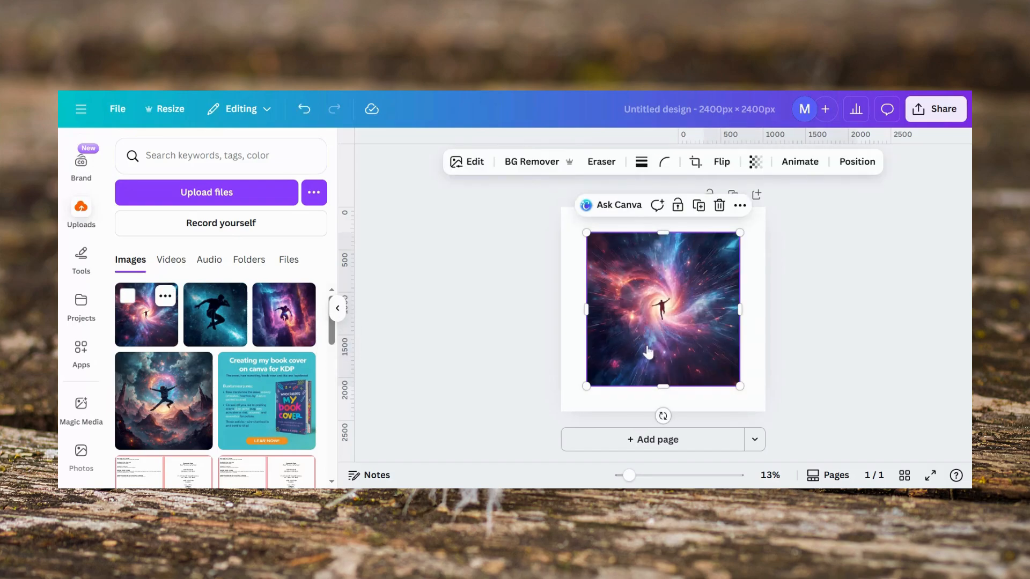
# Step: Stretch the image so it fills the whole square page
pyautogui.moveTo(665, 387); pyautogui.dragTo(664, 412)
pyautogui.moveTo(668, 232); pyautogui.dragTo(661, 214)
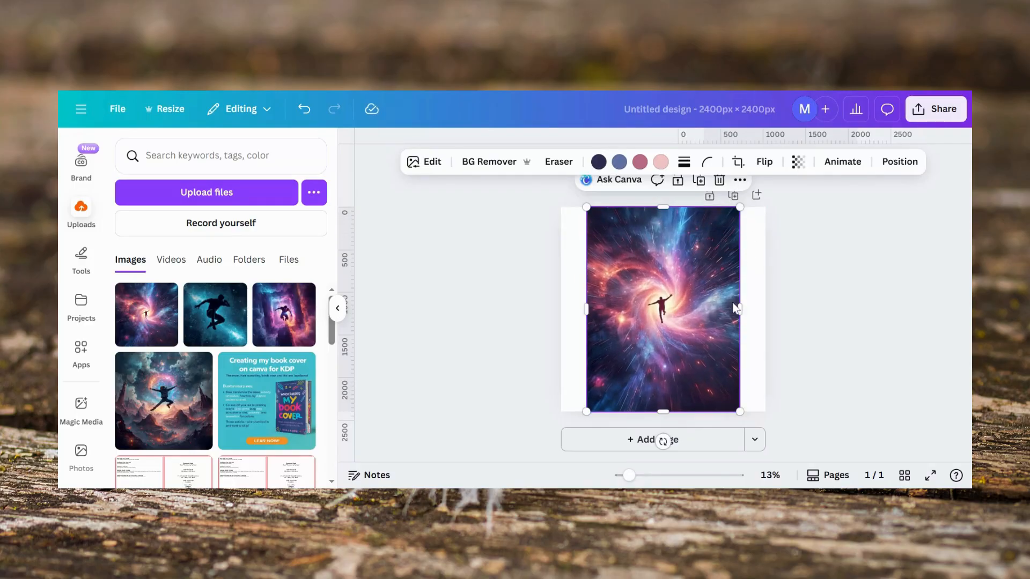
pyautogui.moveTo(742, 310); pyautogui.dragTo(765, 310)
pyautogui.moveTo(587, 312); pyautogui.dragTo(565, 311)
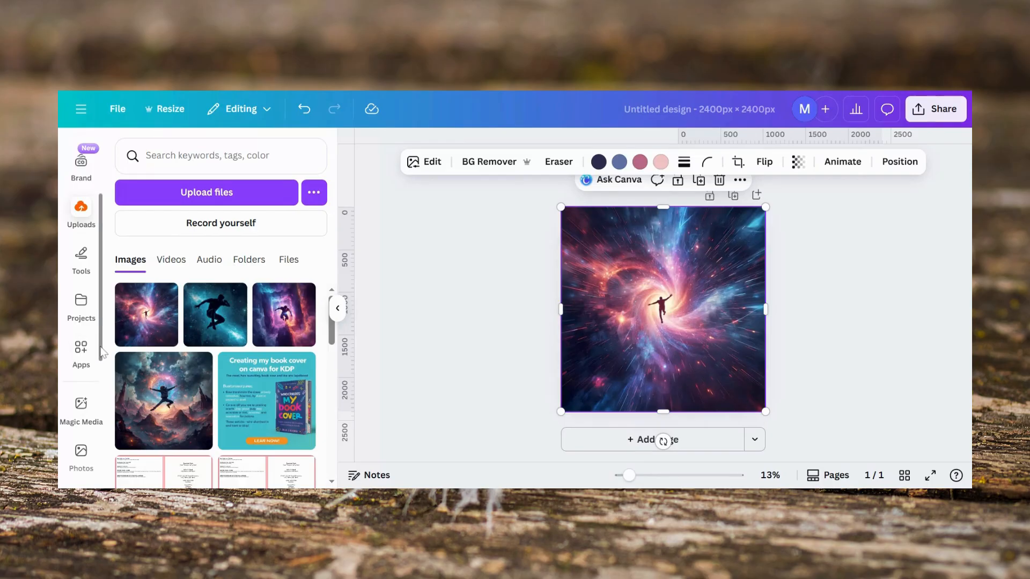
# Step: Search elements for Square shapes and add a square shape to the page
pyautogui.scroll(-3, 86, 343)
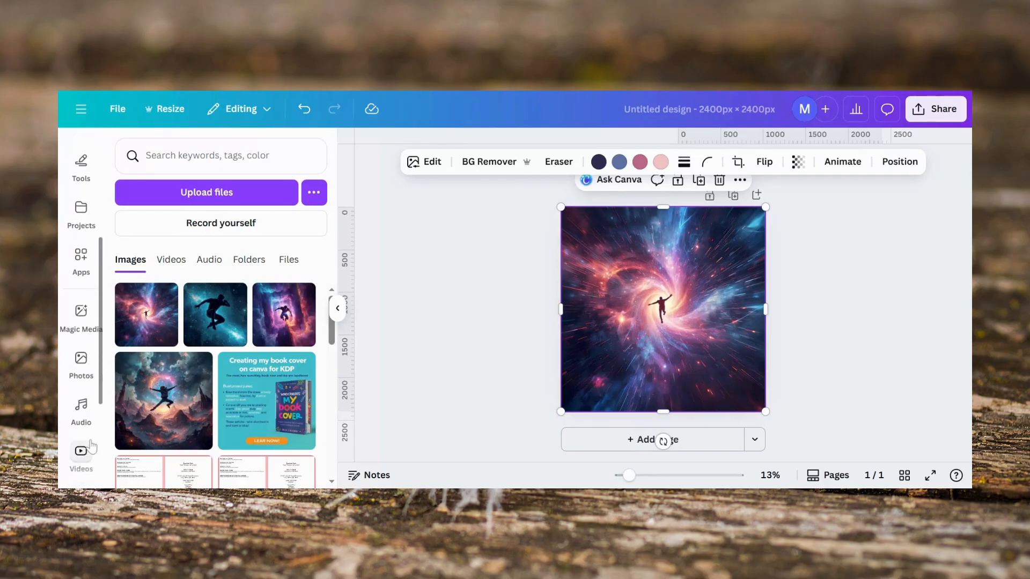
pyautogui.scroll(4, 82, 297)
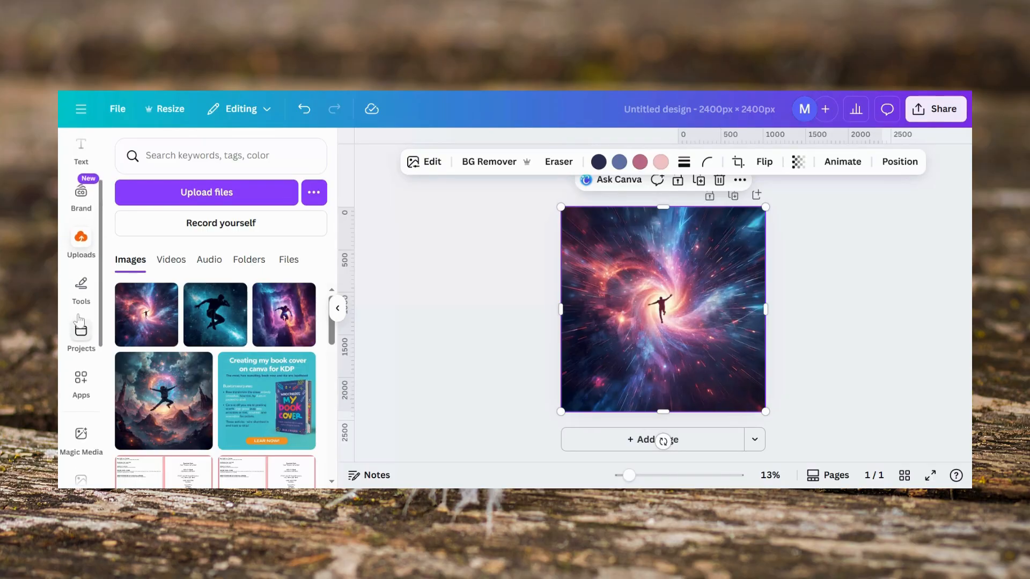
pyautogui.scroll(2, 82, 297)
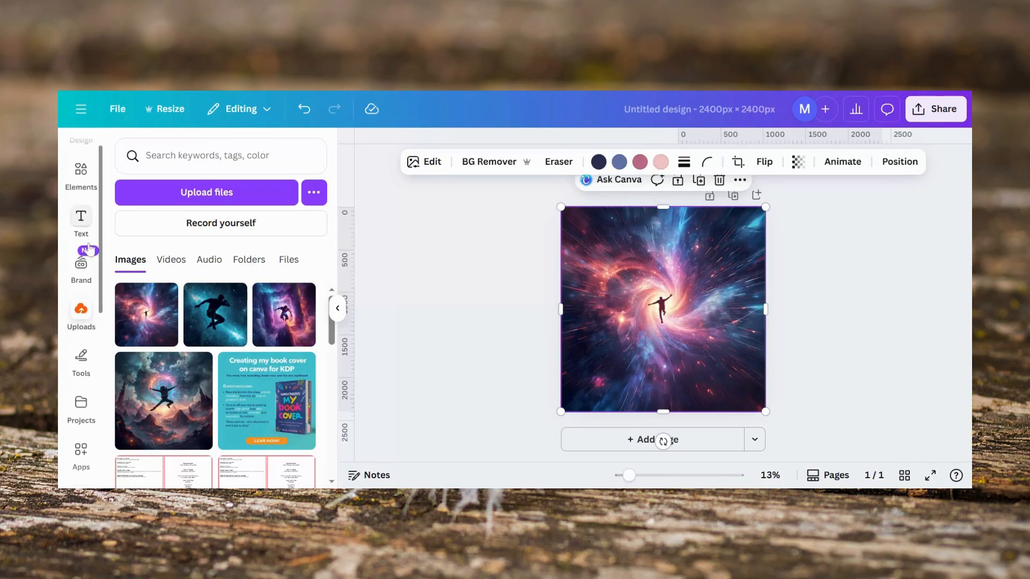
pyautogui.click(79, 181)
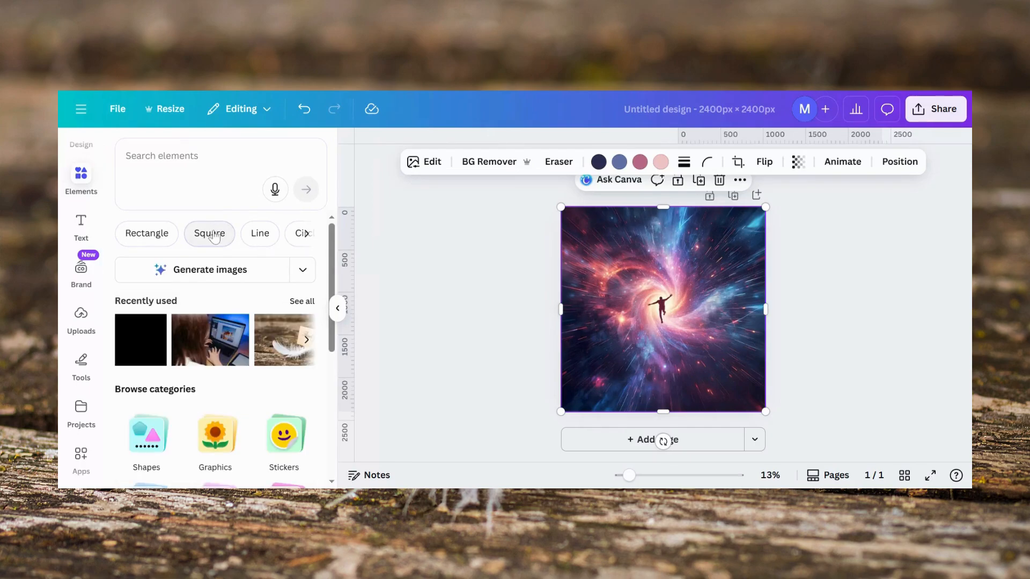
pyautogui.click(212, 234)
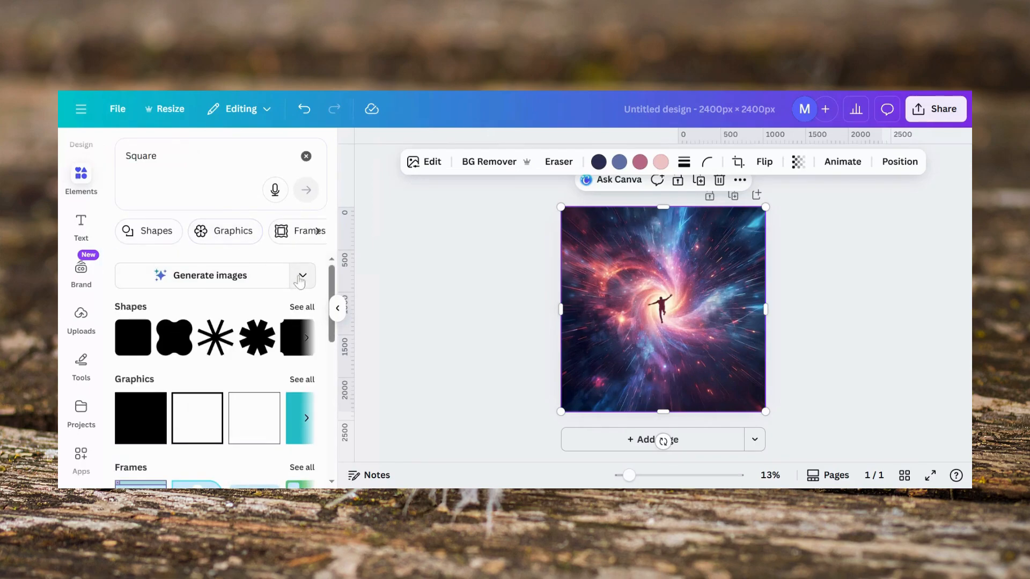
pyautogui.click(302, 308)
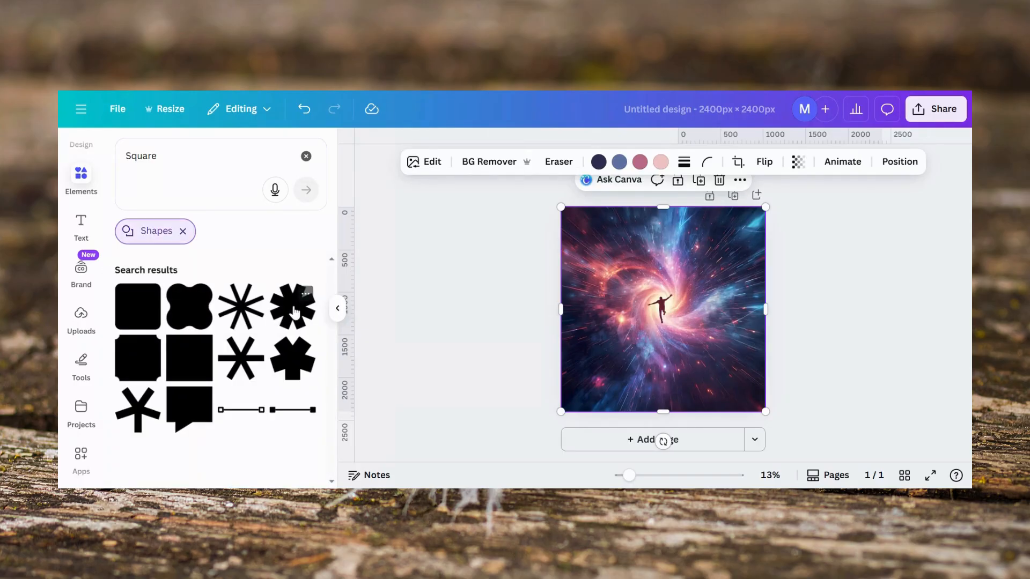
pyautogui.click(190, 360)
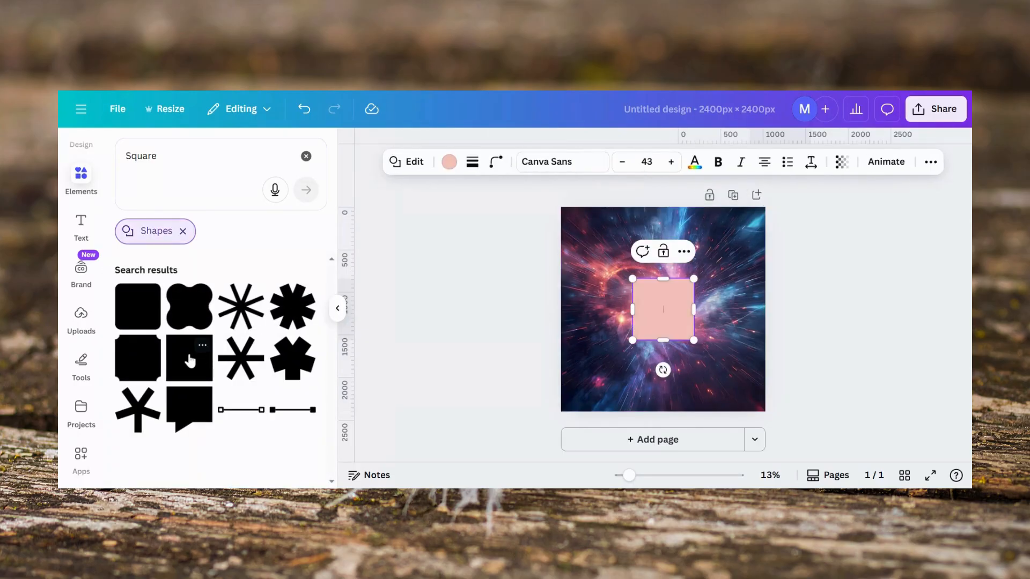
# Step: Move the square to the top edge of the page and color it dark gray blue #22203a
pyautogui.click(846, 285)
pyautogui.moveTo(672, 308); pyautogui.dragTo(670, 235)
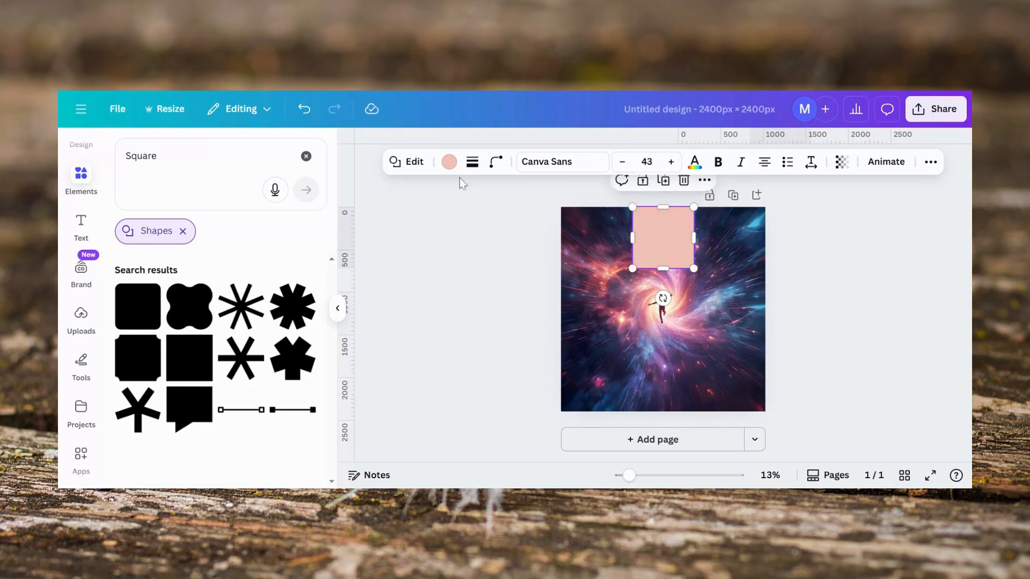
pyautogui.click(449, 163)
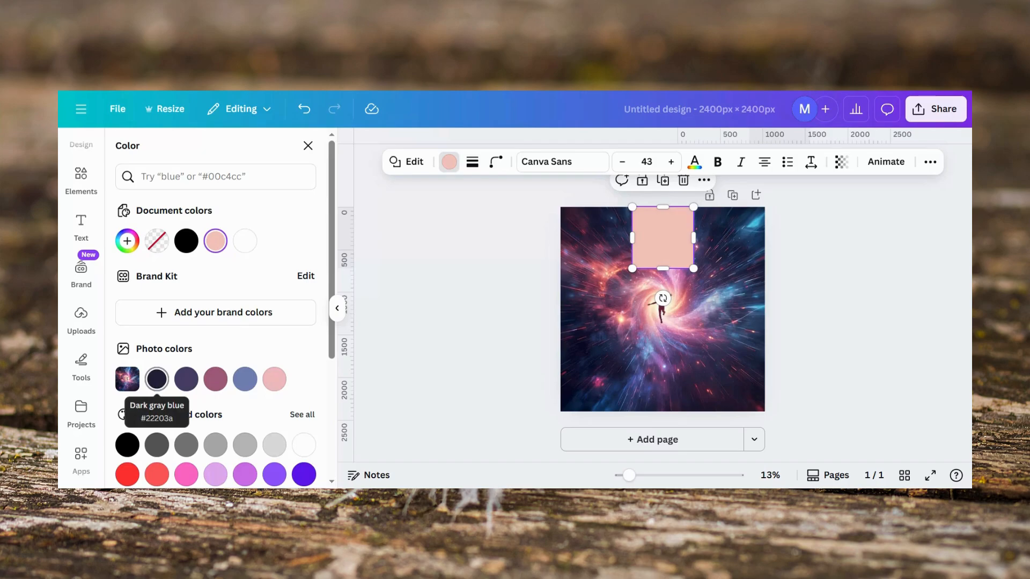
pyautogui.click(157, 379)
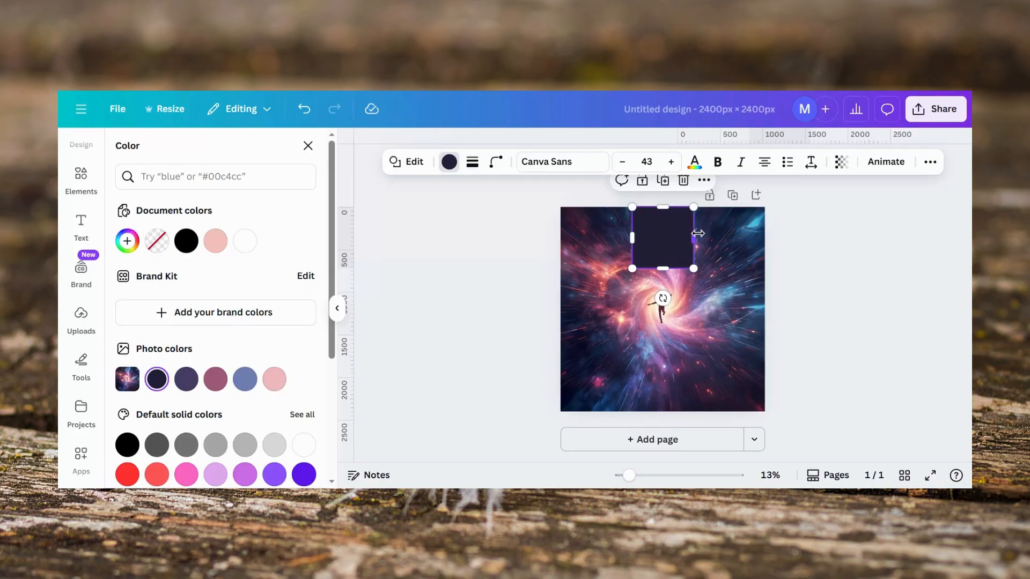
# Step: Stretch the square into a band across the full page width, about 720 px tall
pyautogui.moveTo(697, 236); pyautogui.dragTo(763, 235)
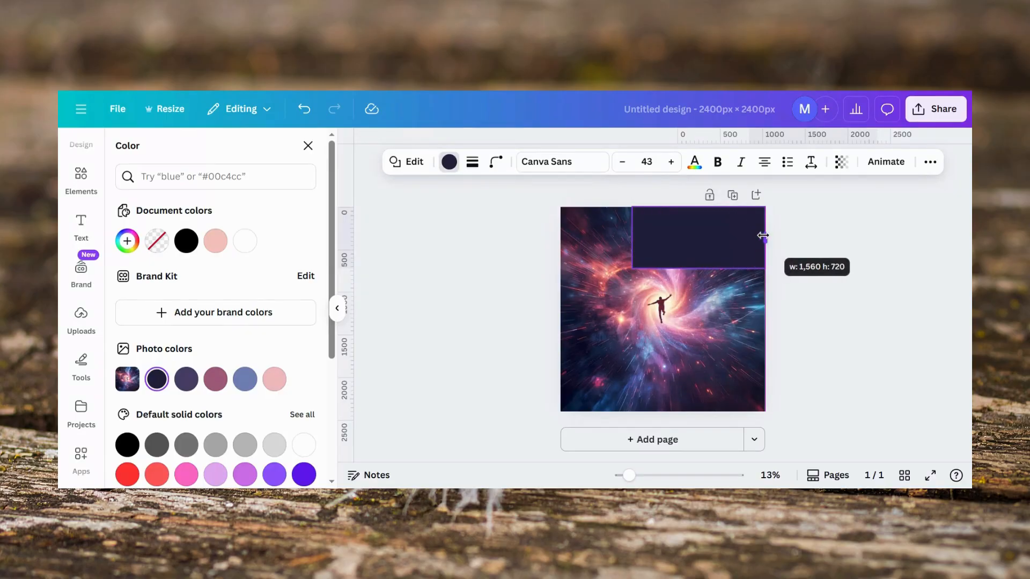
pyautogui.moveTo(634, 236); pyautogui.dragTo(561, 237)
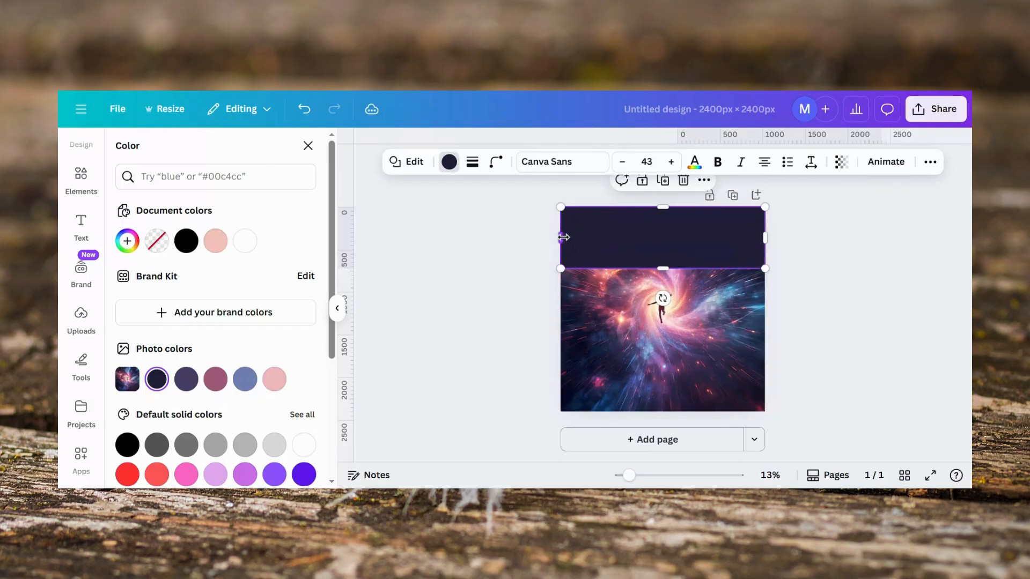
# Step: Set the band shape's text color to white
pyautogui.click(695, 162)
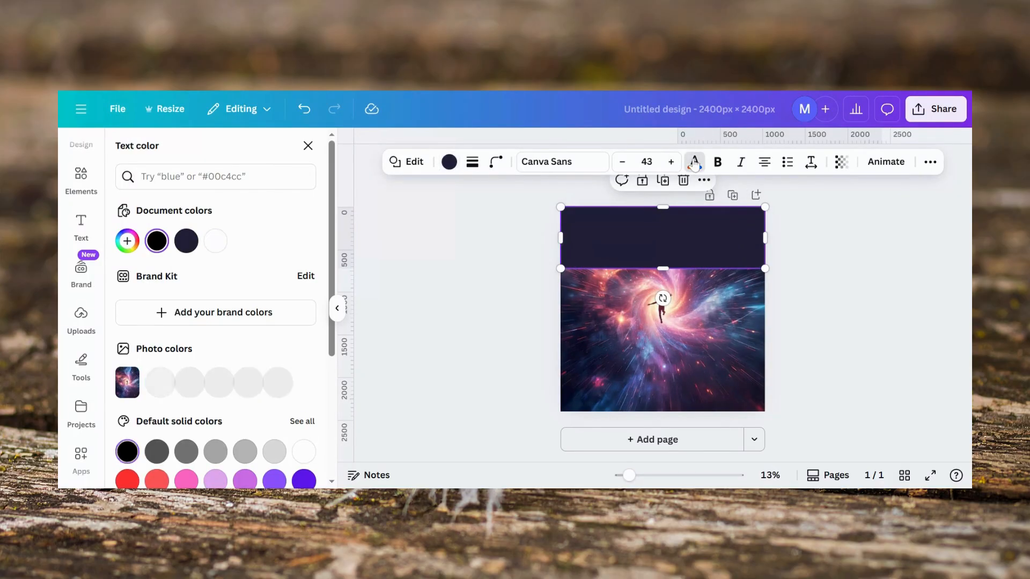
pyautogui.click(304, 447)
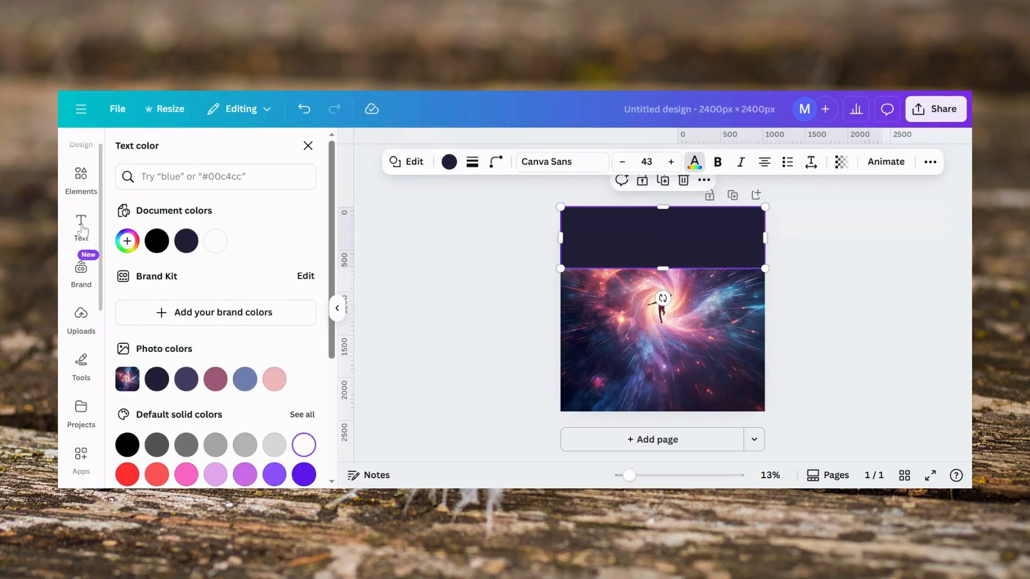
# Step: Add a heading reading Quantum and change its text color to white
pyautogui.click(83, 230)
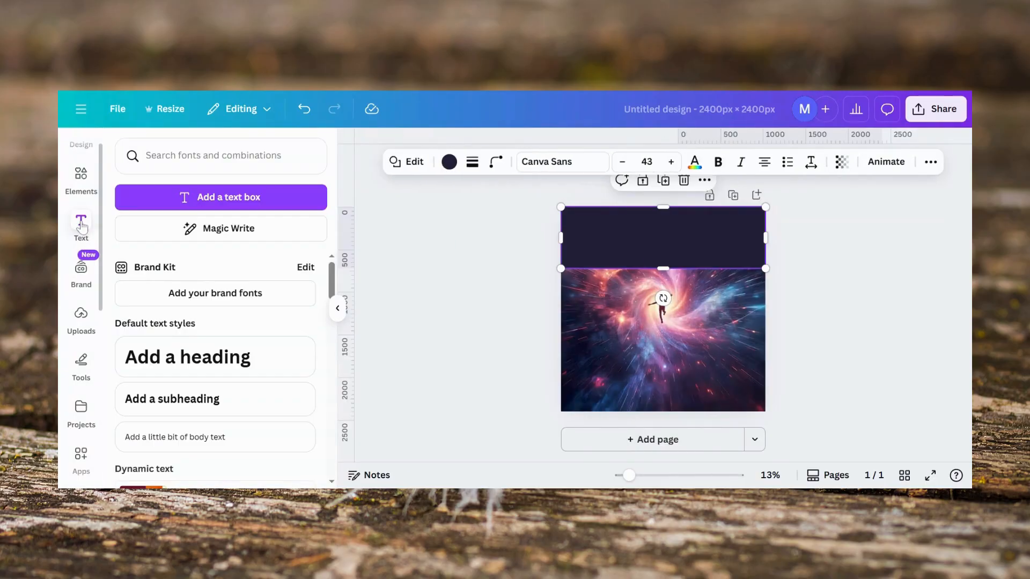
pyautogui.click(197, 352)
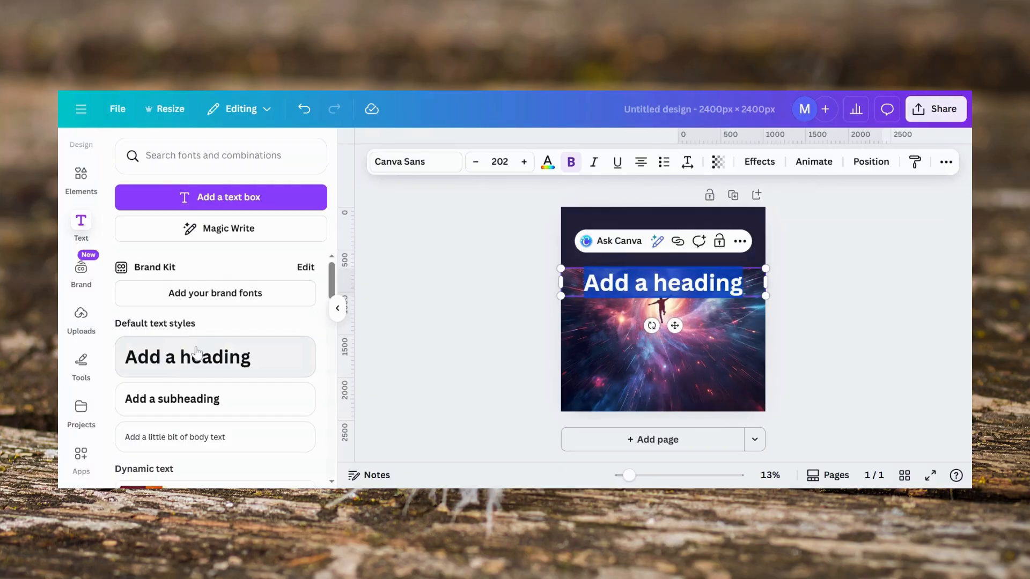
pyautogui.write('Quan')
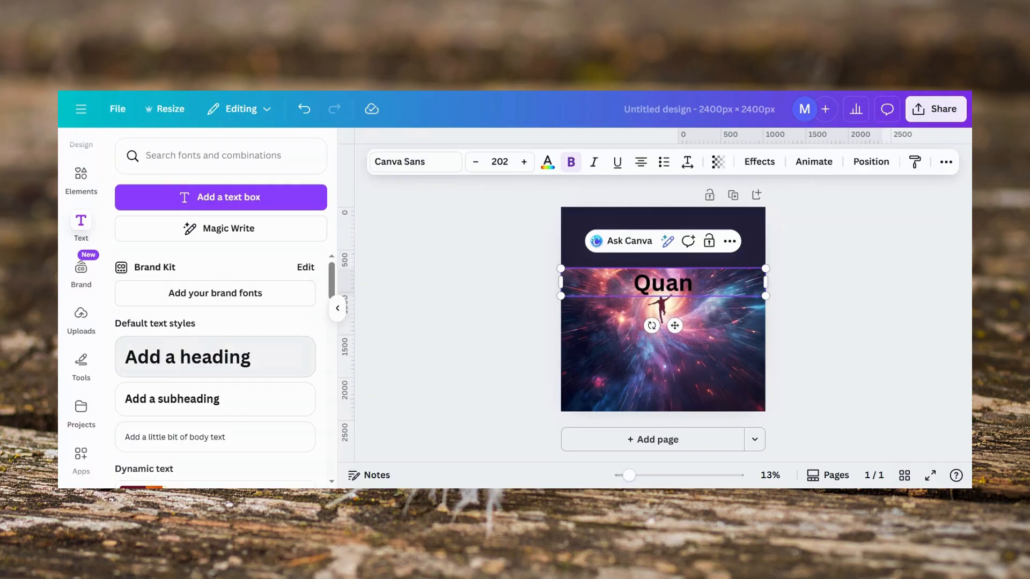
pyautogui.write('tum')
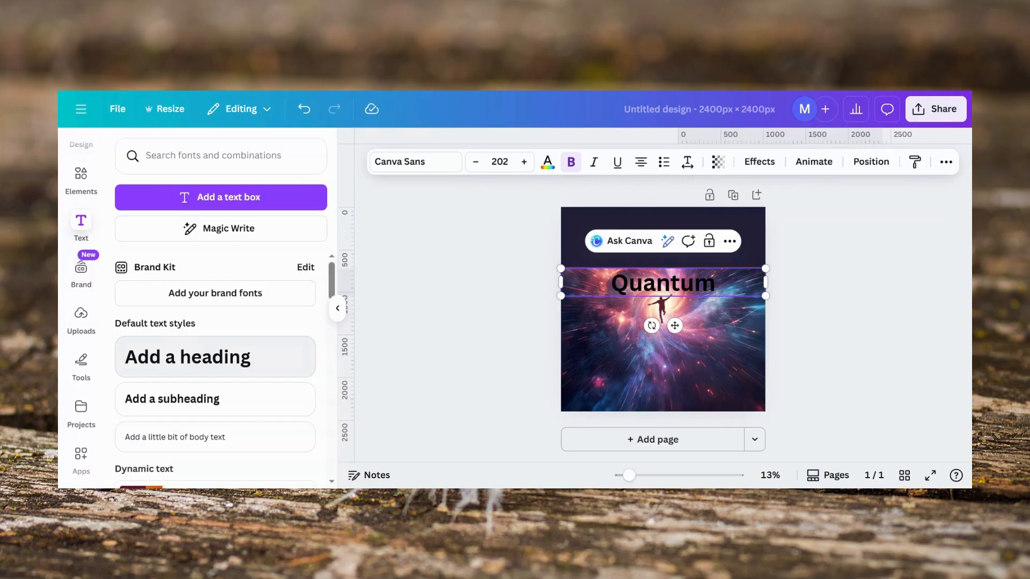
pyautogui.click(547, 163)
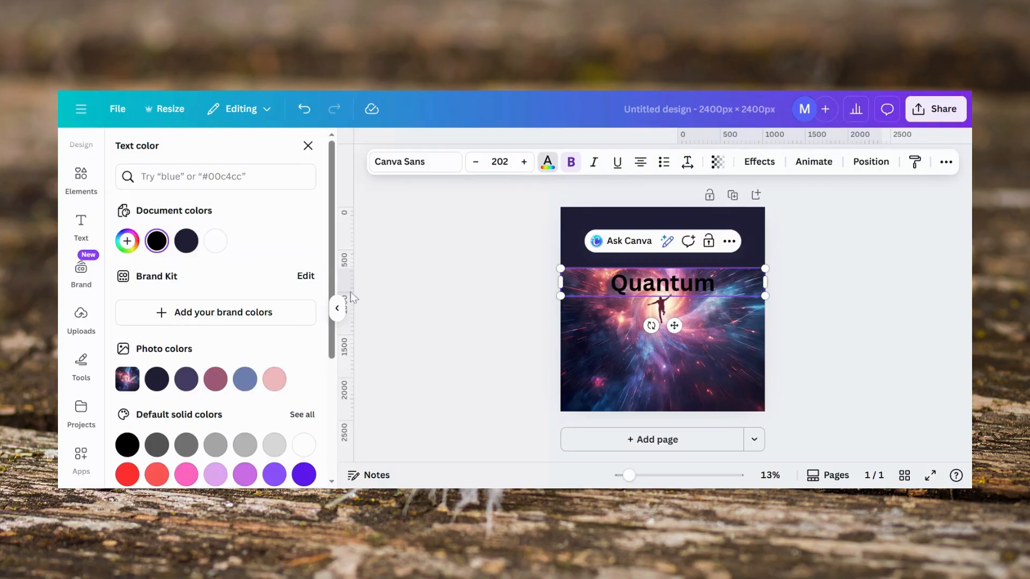
pyautogui.click(303, 443)
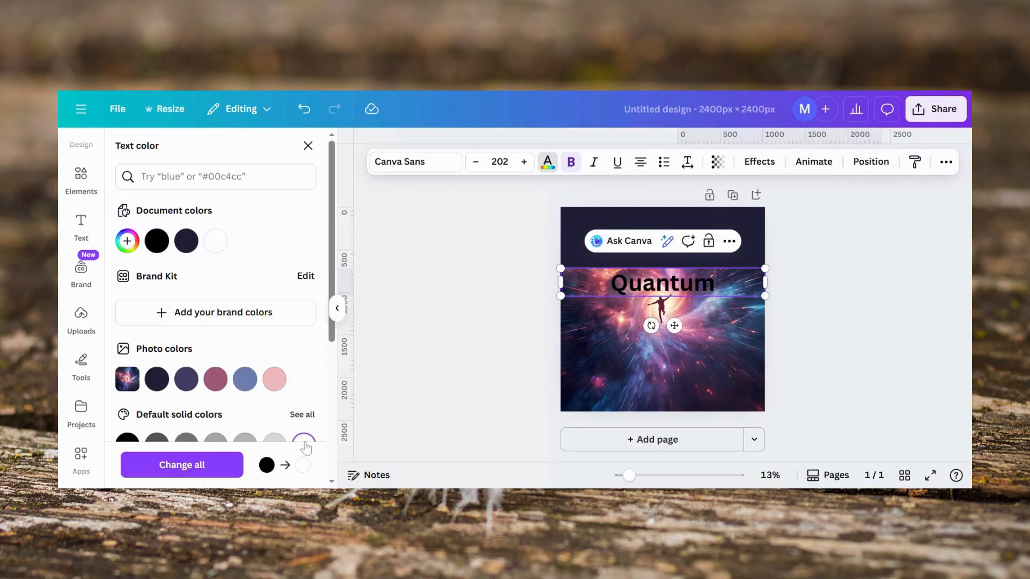
pyautogui.click(199, 468)
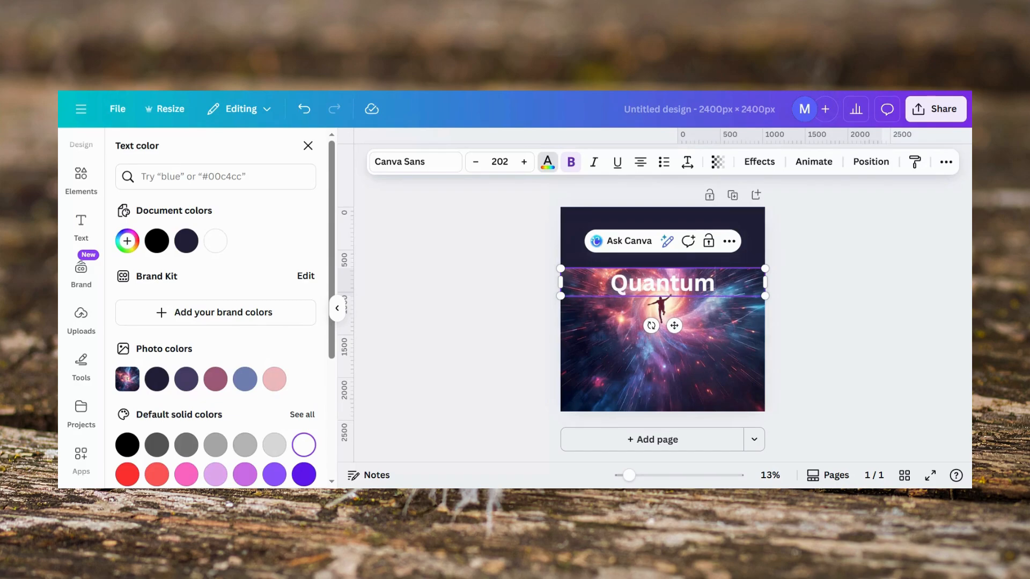
# Step: Complete the heading to read "Quantum Jumping: Unlocking Infinite Realities"
pyautogui.write('Ju')
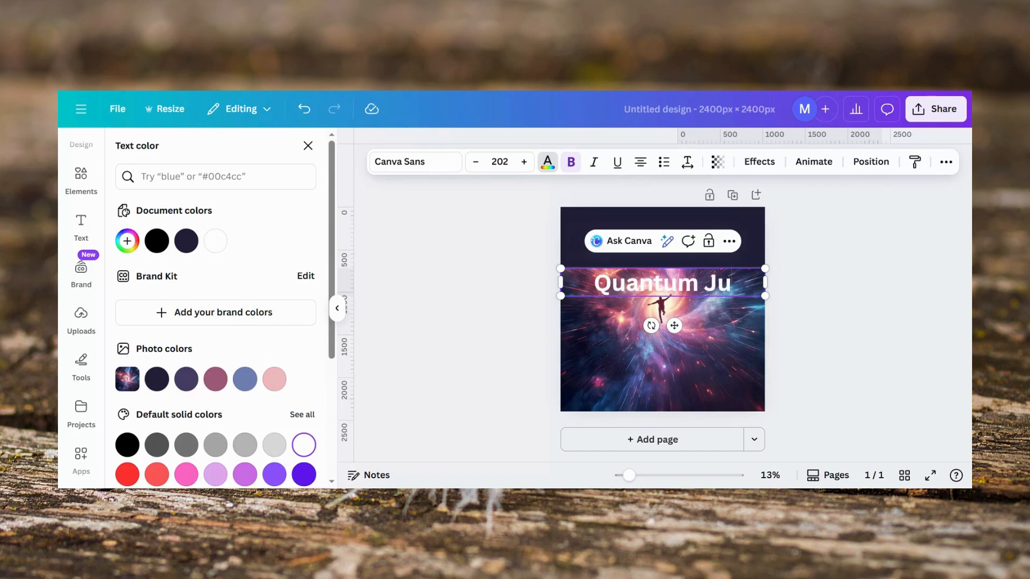
pyautogui.write('mping: U')
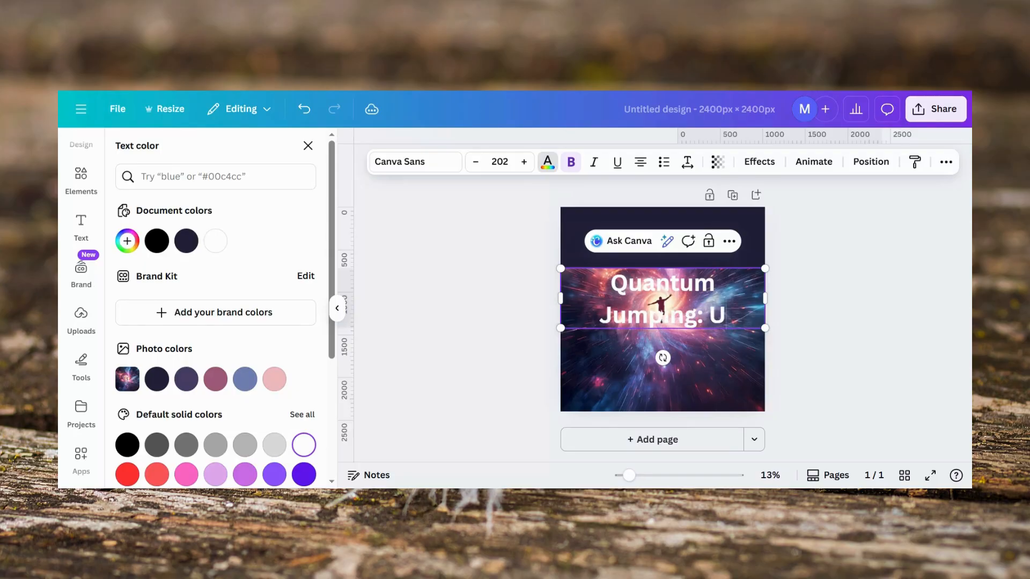
pyautogui.write('nlocking Infinite Realities')
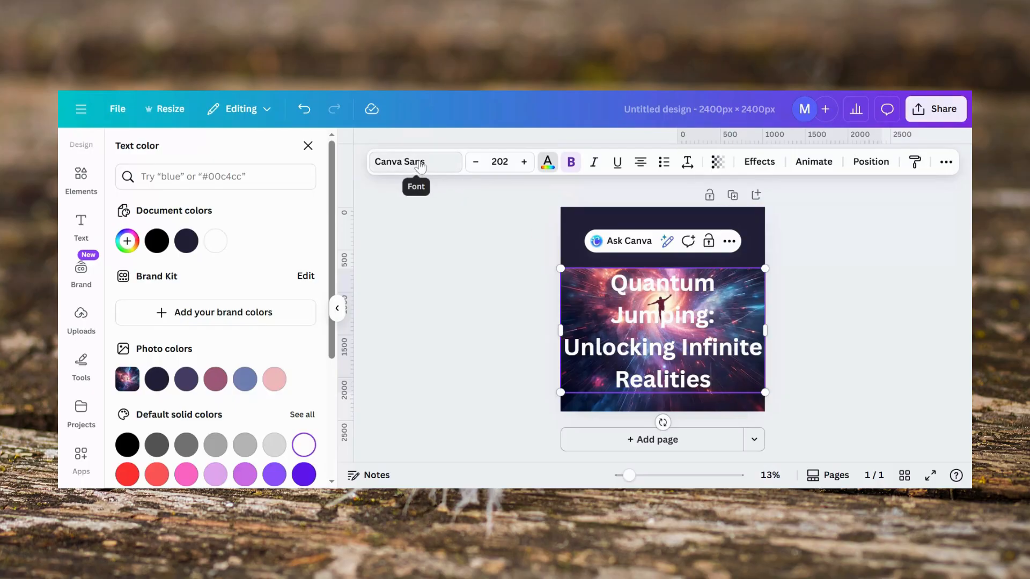
# Step: Reduce the title's font size to 134
pyautogui.click(420, 167)
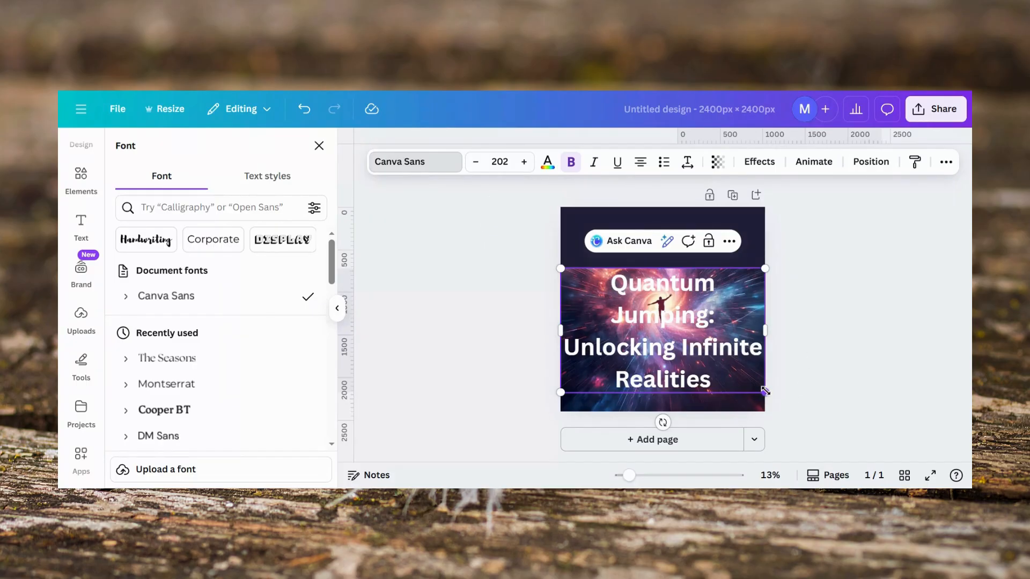
pyautogui.click(475, 162)
pyautogui.click(476, 162)
pyautogui.click(475, 162)
pyautogui.click(475, 162)
pyautogui.click(475, 162)
pyautogui.click(475, 162)
pyautogui.click(475, 162)
pyautogui.click(476, 162)
pyautogui.click(476, 162)
pyautogui.click(475, 162)
pyautogui.click(476, 162)
pyautogui.click(476, 162)
pyautogui.click(475, 162)
pyautogui.click(475, 162)
pyautogui.click(476, 162)
pyautogui.click(476, 162)
pyautogui.click(475, 162)
pyautogui.click(476, 162)
pyautogui.click(475, 162)
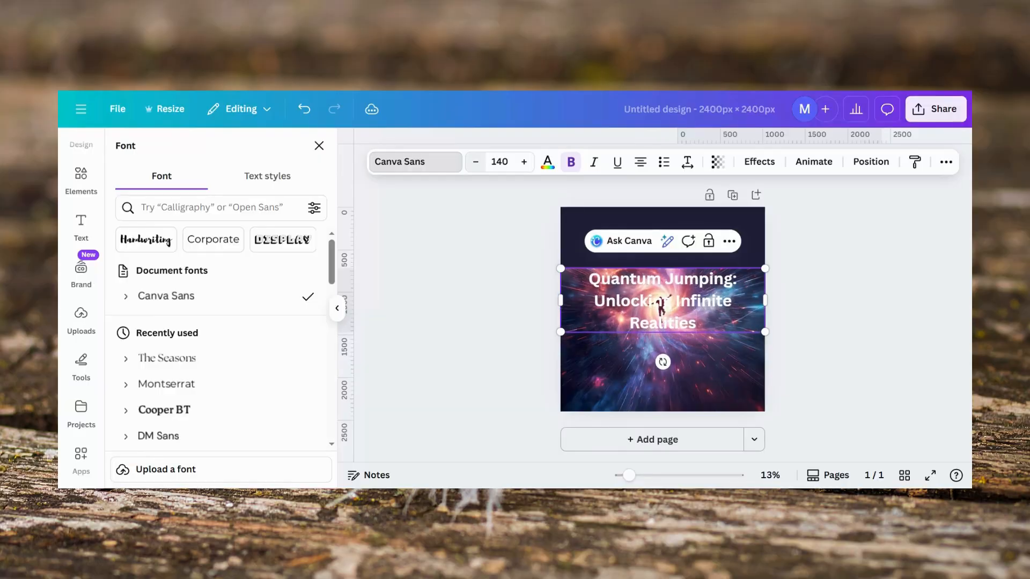
pyautogui.click(476, 162)
pyautogui.click(475, 162)
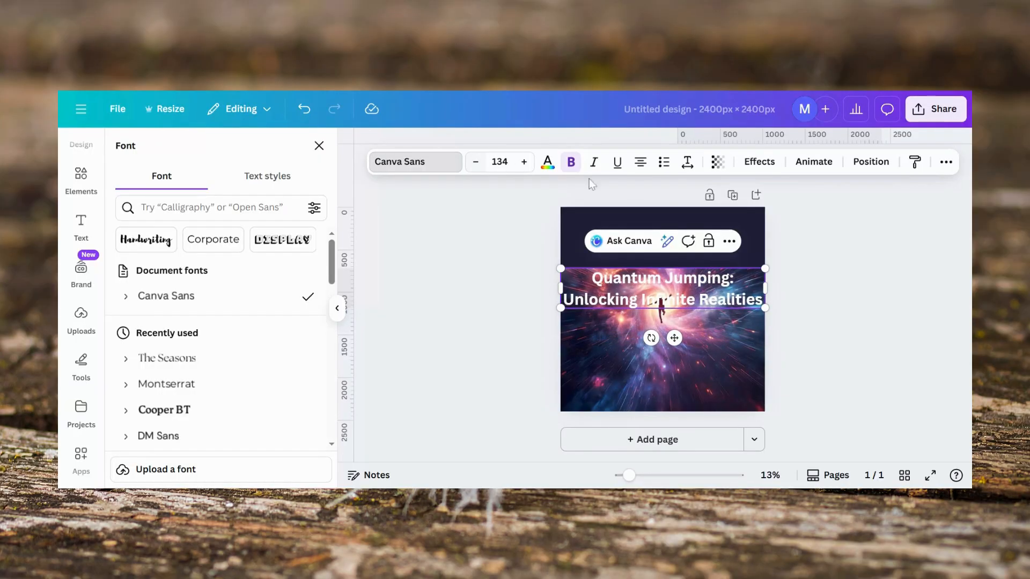
# Step: Move the title up into the dark band at the top of the cover
pyautogui.click(842, 279)
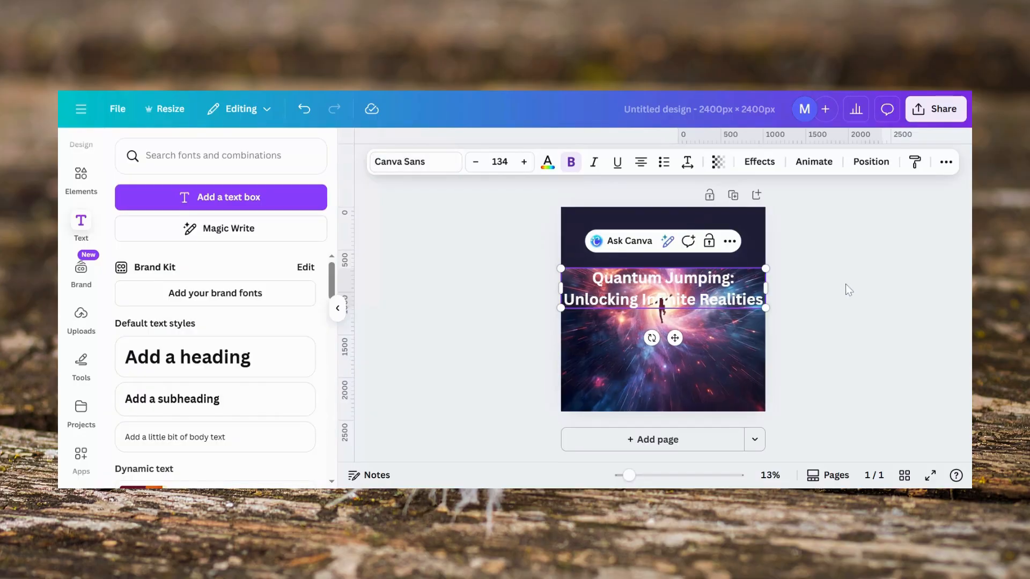
pyautogui.click(846, 284)
pyautogui.click(671, 294)
pyautogui.moveTo(670, 294); pyautogui.dragTo(668, 238)
pyautogui.click(803, 294)
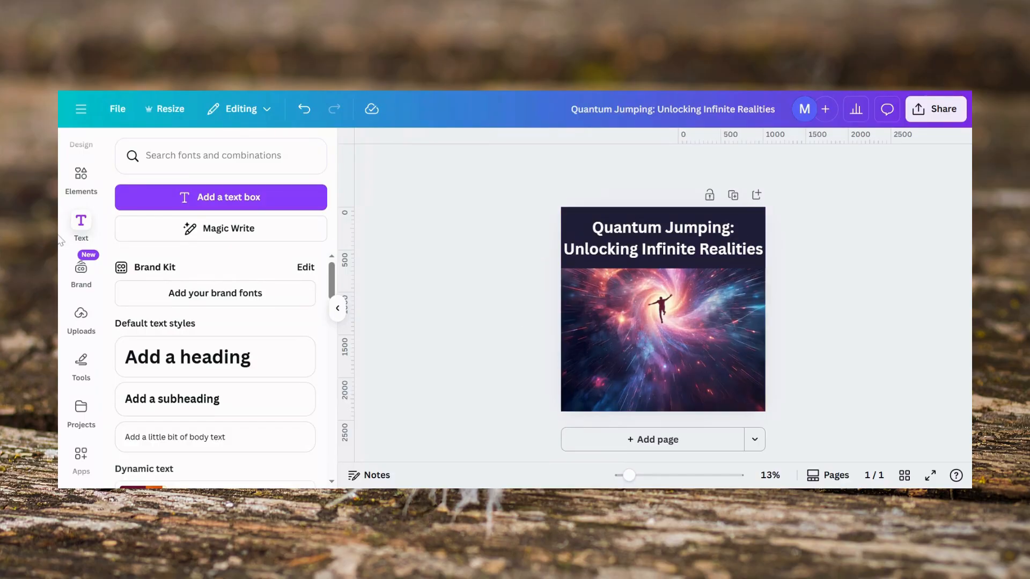
# Step: Add a subheading reading "By" followed by the author's name
pyautogui.click(81, 228)
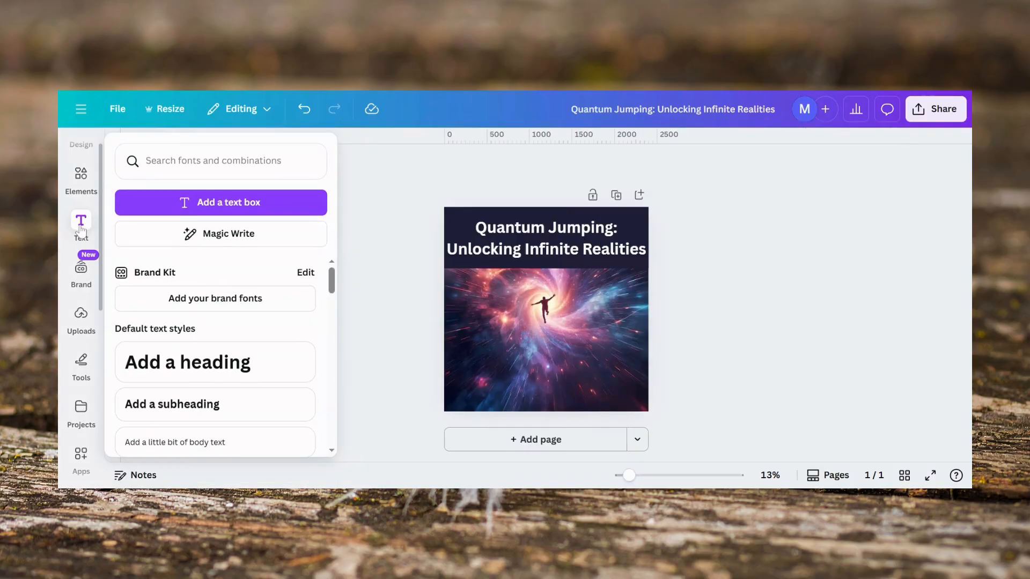
pyautogui.click(172, 406)
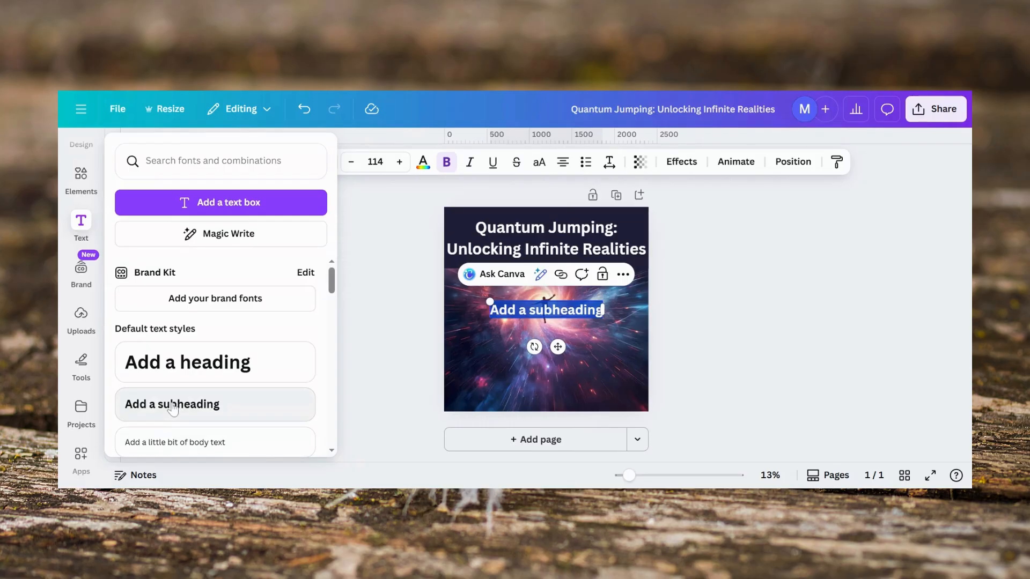
pyautogui.press('BackSpace')
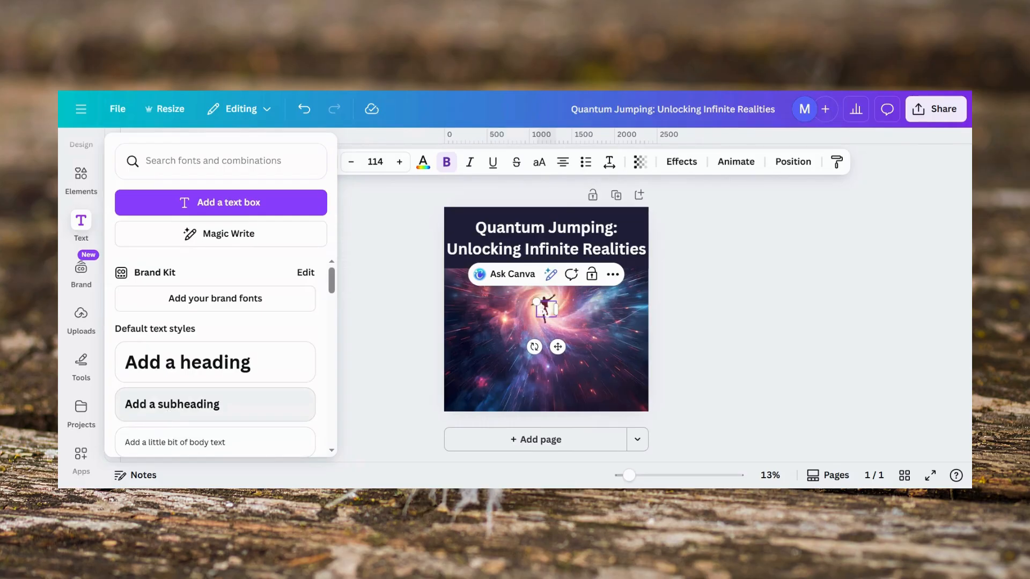
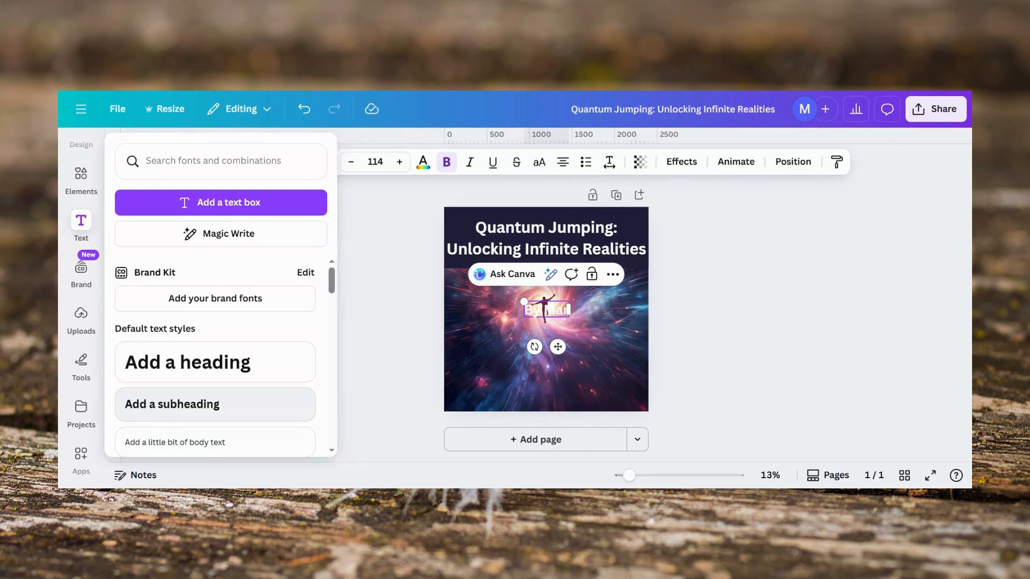
pyautogui.press('BackSpace')
pyautogui.press('BackSpace')
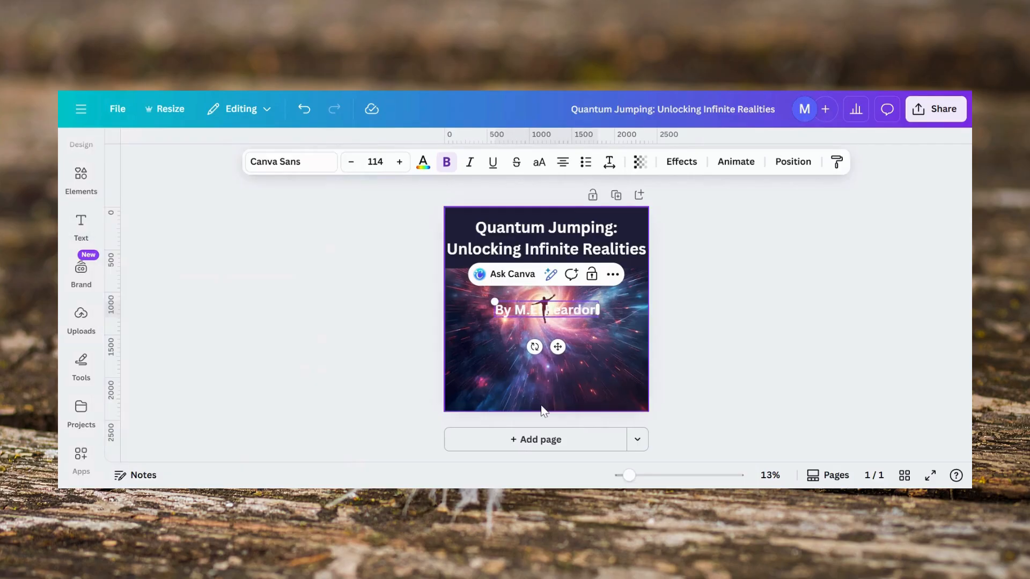
# Step: Reposition the title and author byline so both sit inside the top band
pyautogui.click(784, 321)
pyautogui.moveTo(575, 311); pyautogui.dragTo(578, 279)
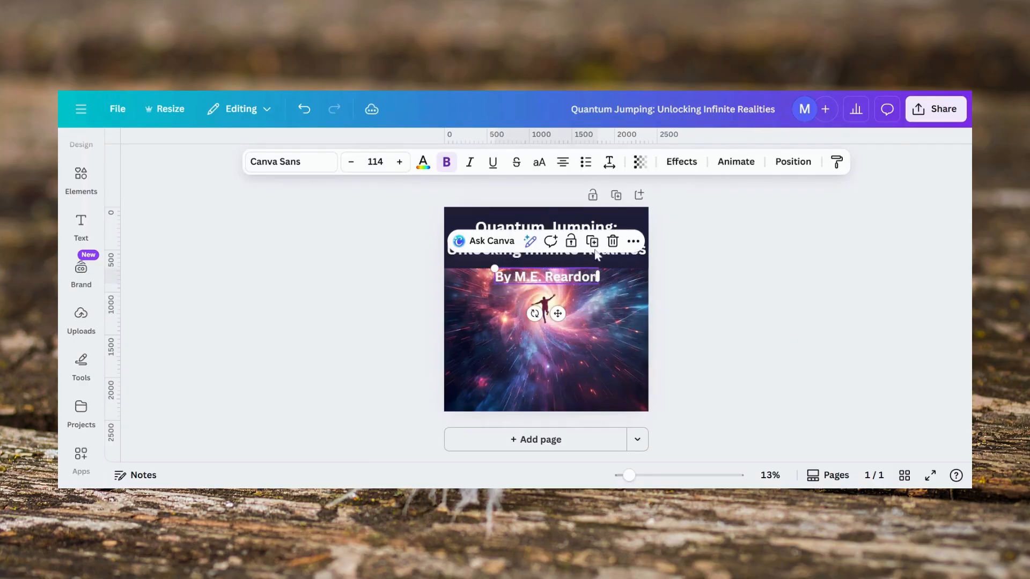
pyautogui.click(709, 252)
pyautogui.moveTo(594, 233); pyautogui.dragTo(592, 224)
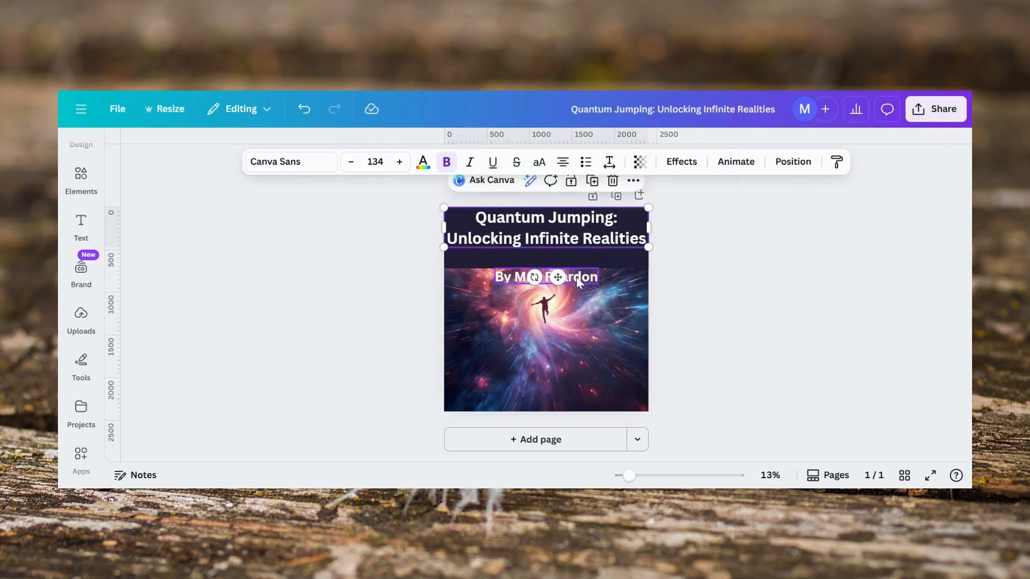
pyautogui.moveTo(581, 283); pyautogui.dragTo(578, 260)
pyautogui.click(812, 282)
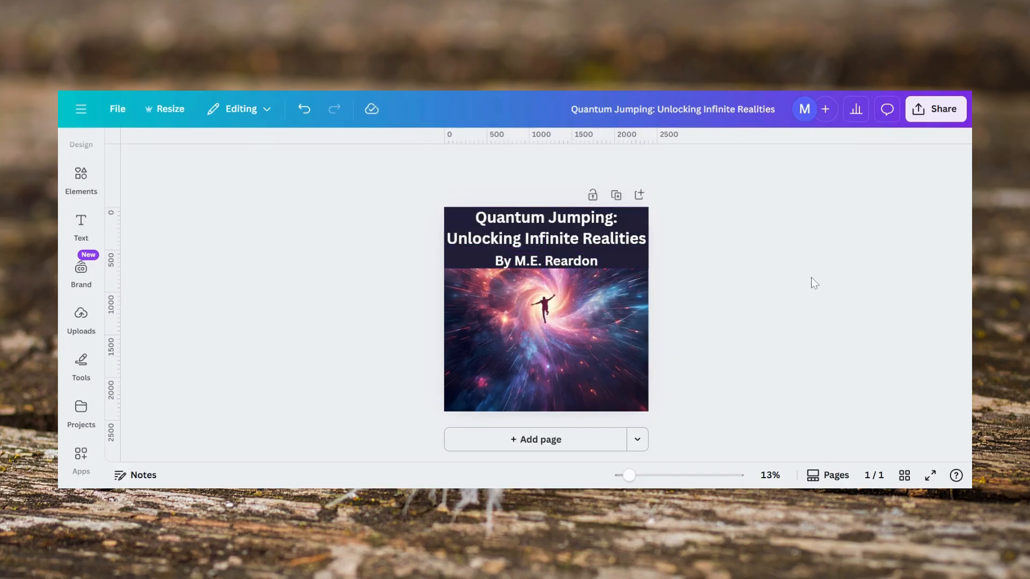
pyautogui.click(81, 227)
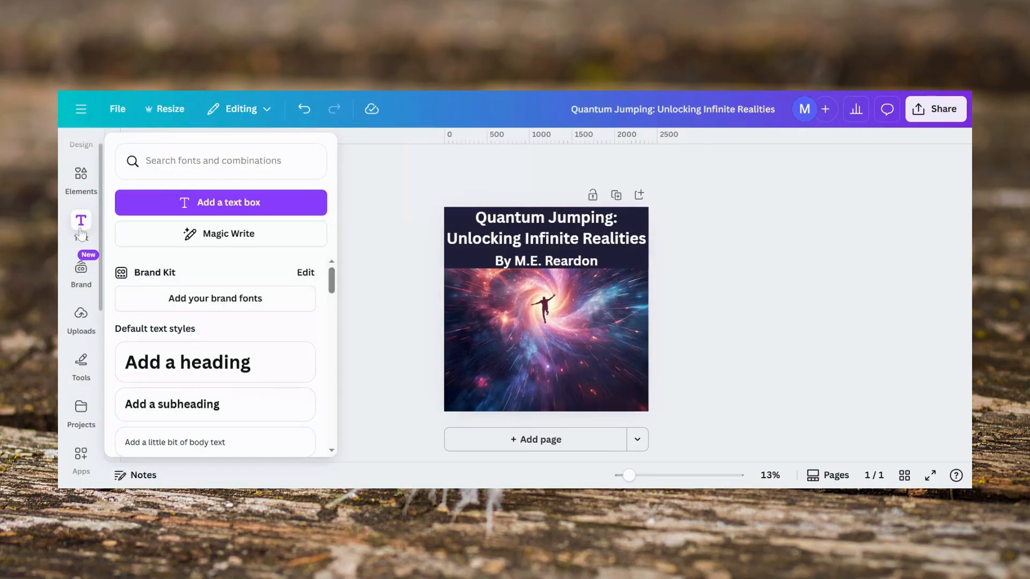
pyautogui.click(81, 228)
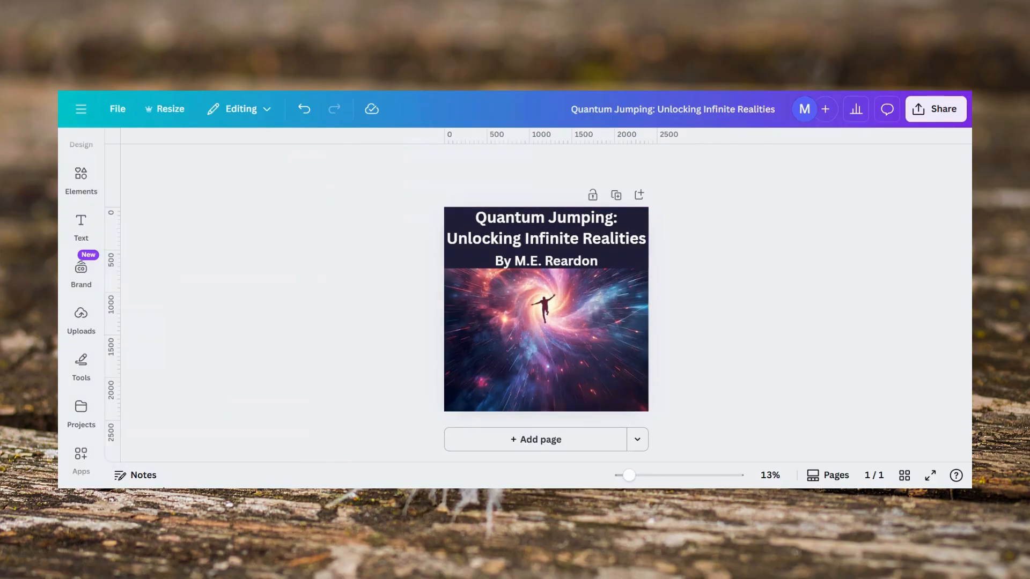
pyautogui.click(82, 225)
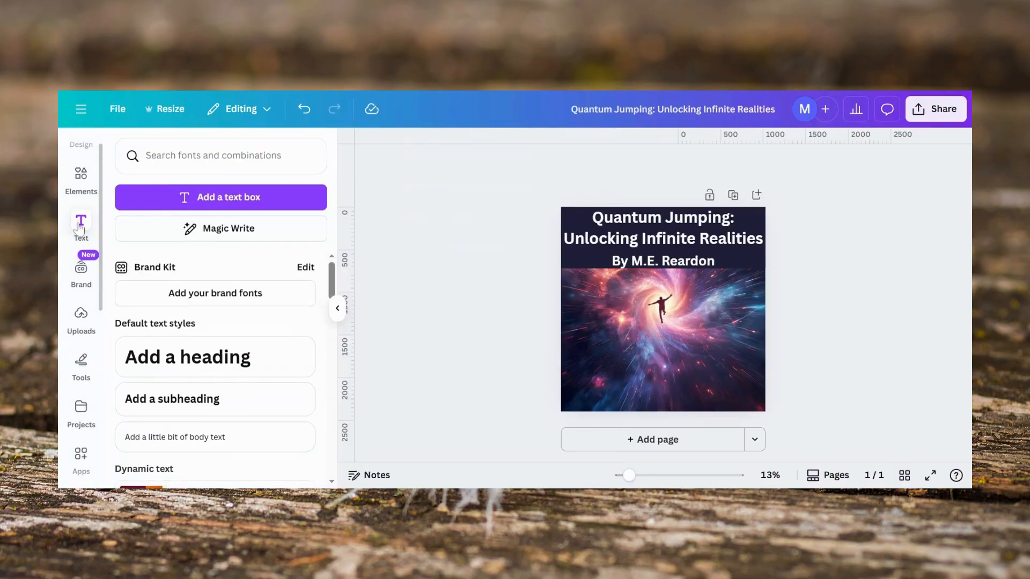
# Step: Add a body text line reading "Narrated by" followed by the narrator's name
pyautogui.click(185, 437)
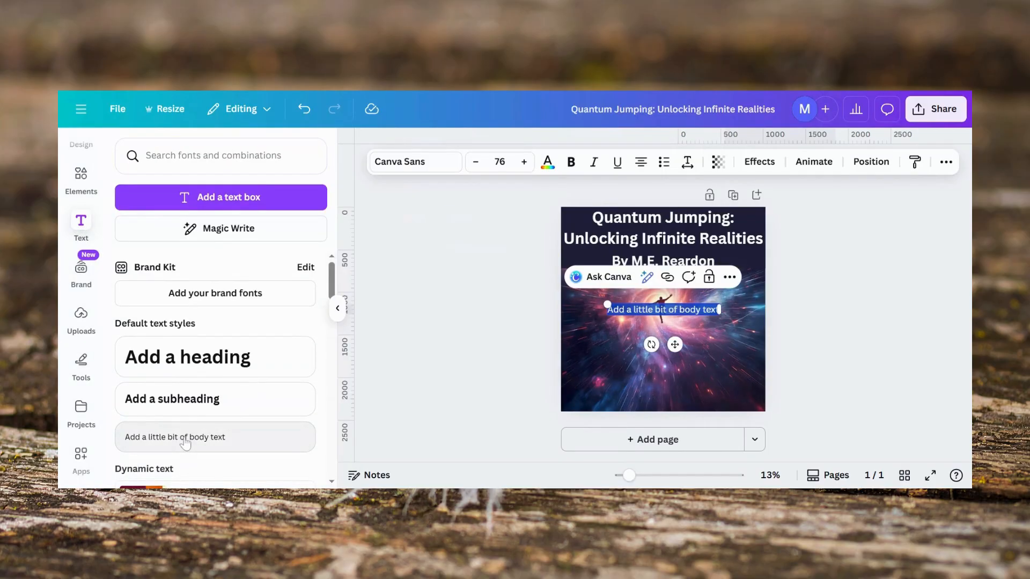
pyautogui.write('Narrated ')
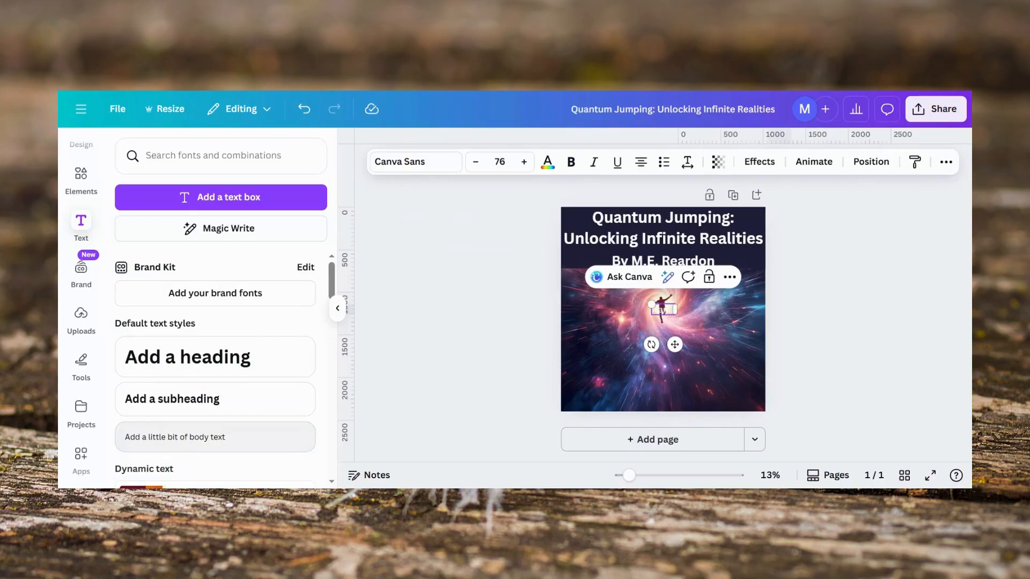
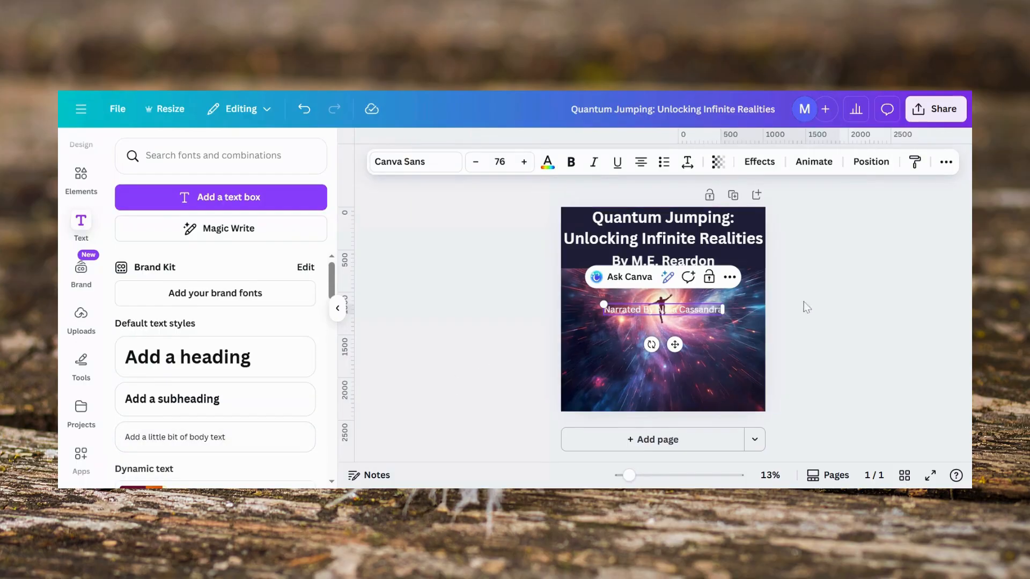
pyautogui.click(826, 301)
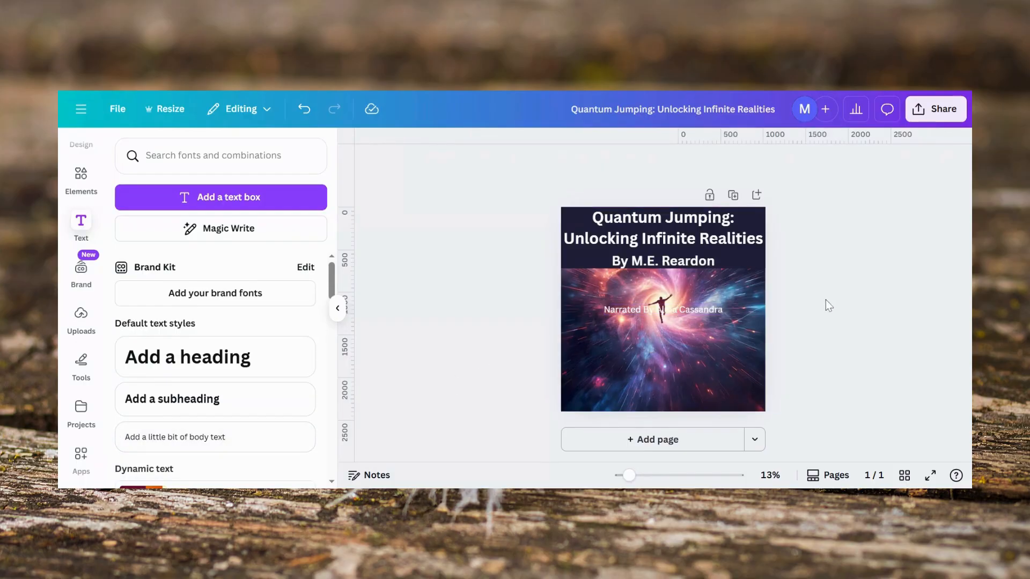
# Step: Lengthen the dark band downward so it fully covers the author byline
pyautogui.click(723, 258)
pyautogui.moveTo(664, 269); pyautogui.dragTo(663, 282)
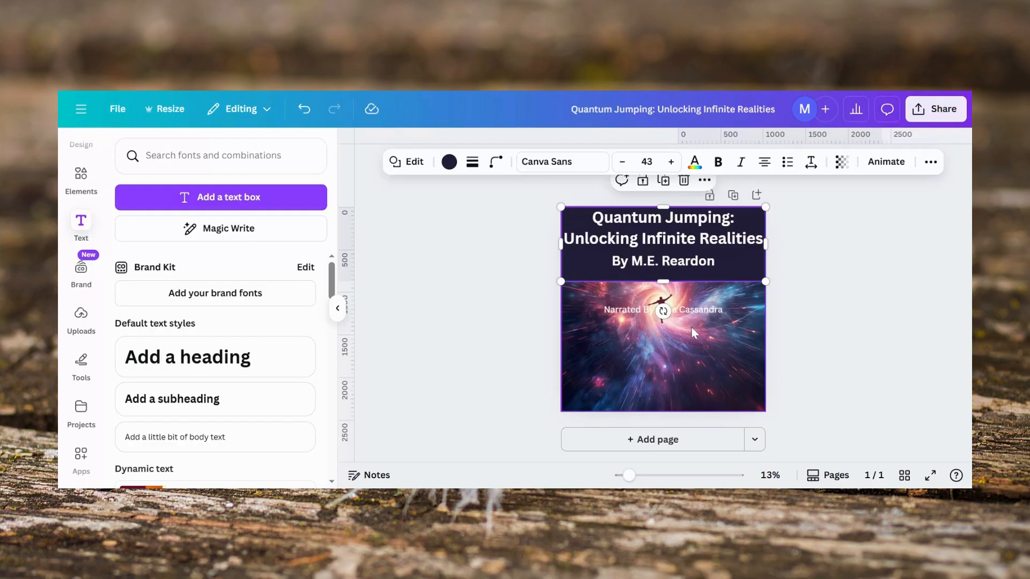
# Step: Move the narrator line up into the dark band, just below the author byline
pyautogui.click(690, 307)
pyautogui.click(690, 310)
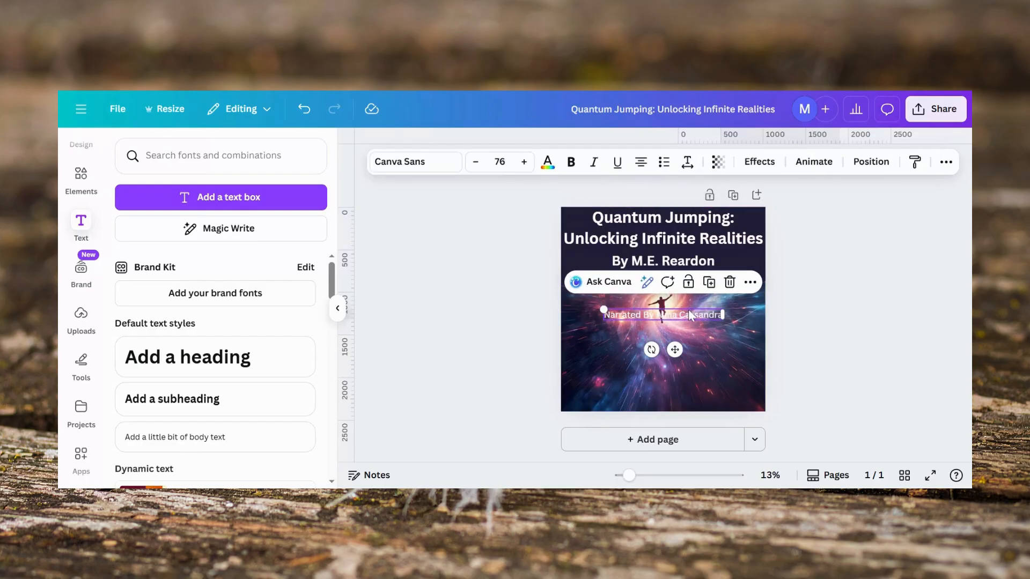
pyautogui.click(862, 281)
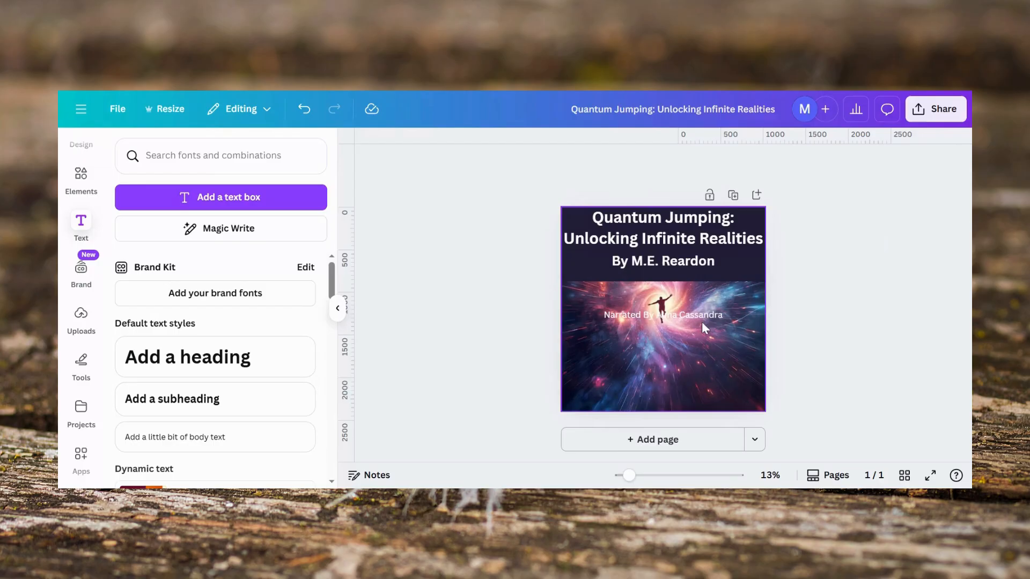
pyautogui.moveTo(703, 313); pyautogui.dragTo(700, 273)
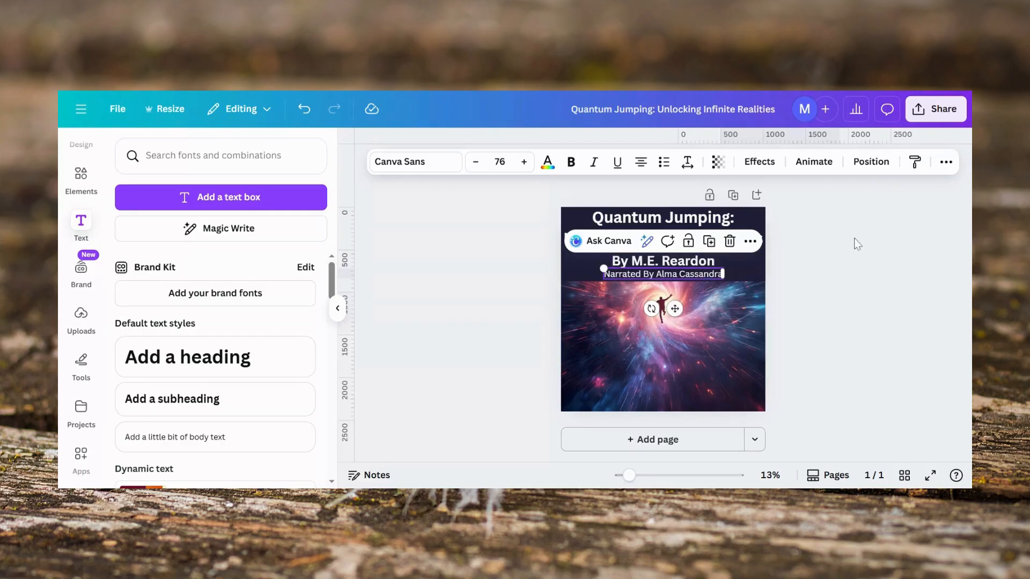
pyautogui.click(867, 249)
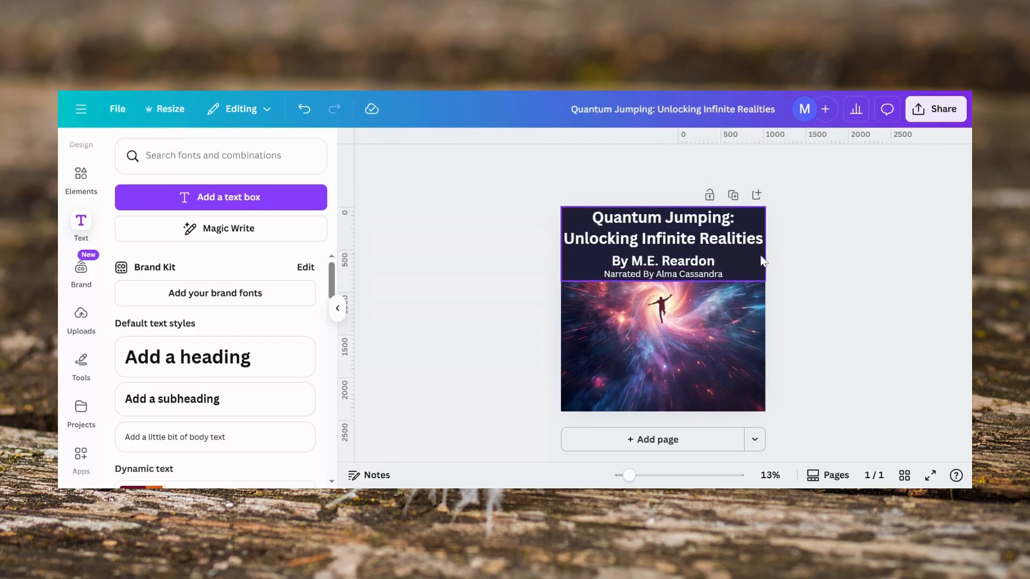
# Step: Nudge the author byline slightly upward to tighten the spacing above the narrator line
pyautogui.click(709, 268)
pyautogui.moveTo(709, 268); pyautogui.dragTo(711, 261)
pyautogui.click(857, 269)
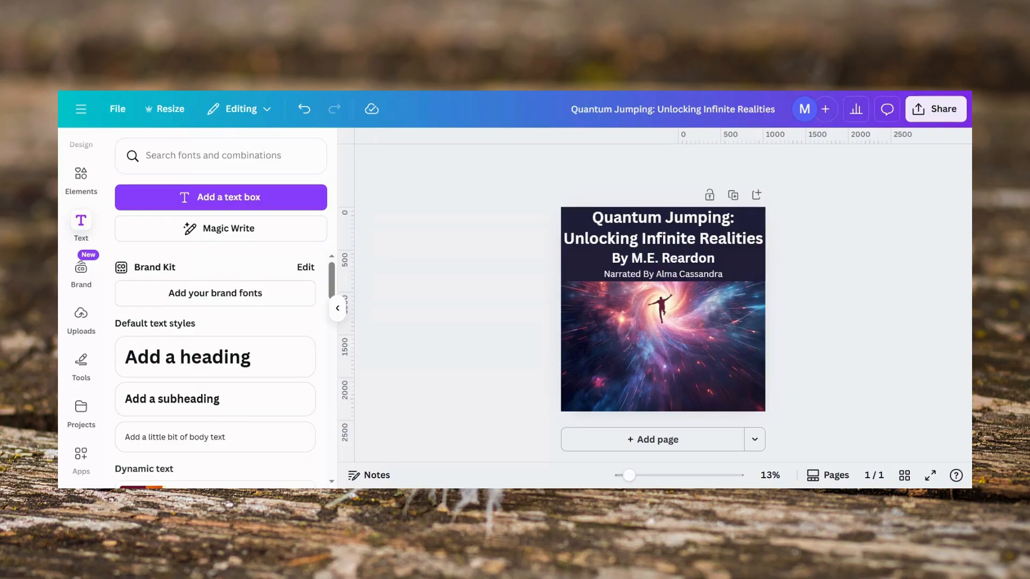
# Step: Download the design as a 2,400 × 2,400 px PNG
pyautogui.click(934, 110)
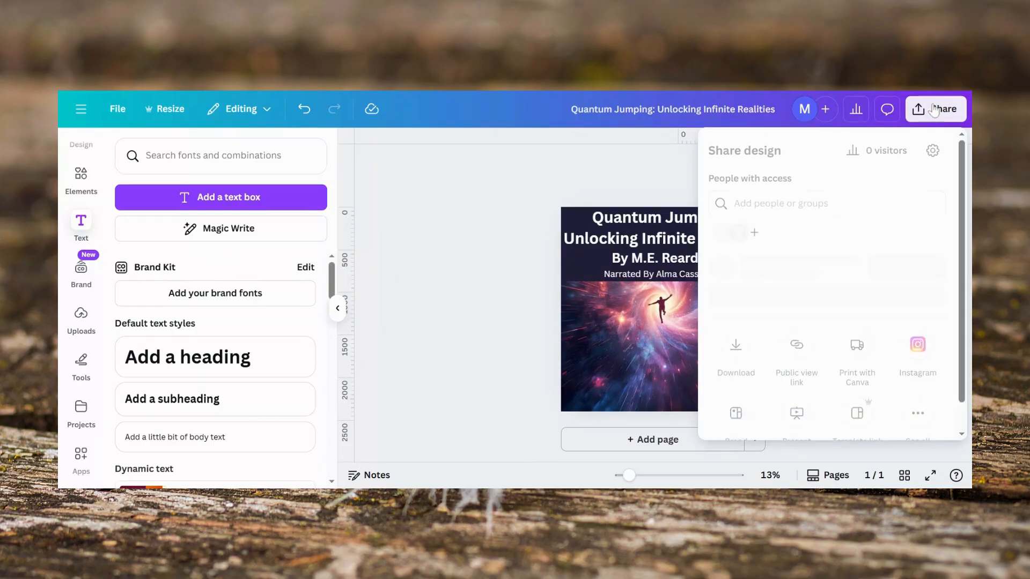
pyautogui.click(735, 390)
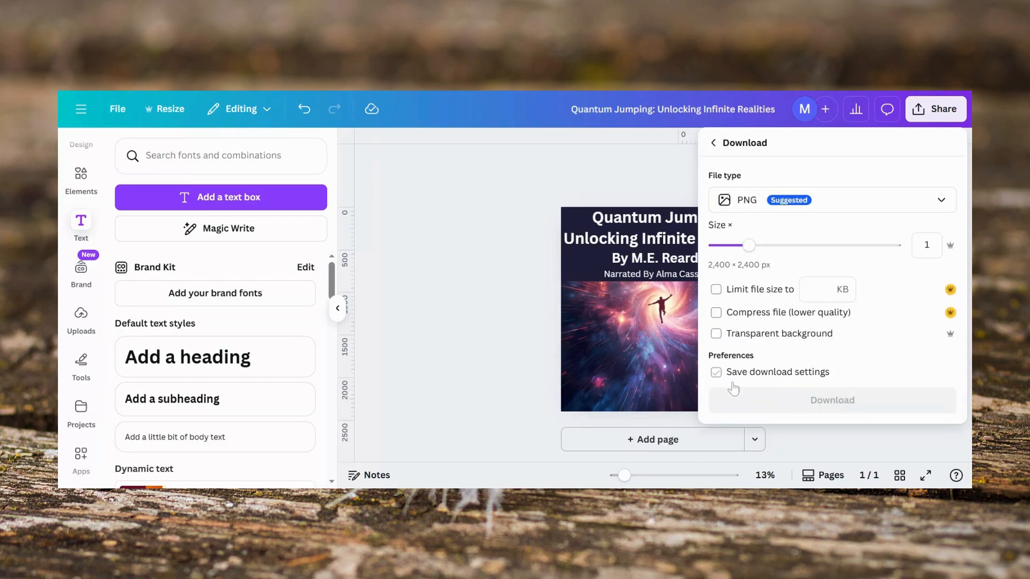
pyautogui.click(742, 402)
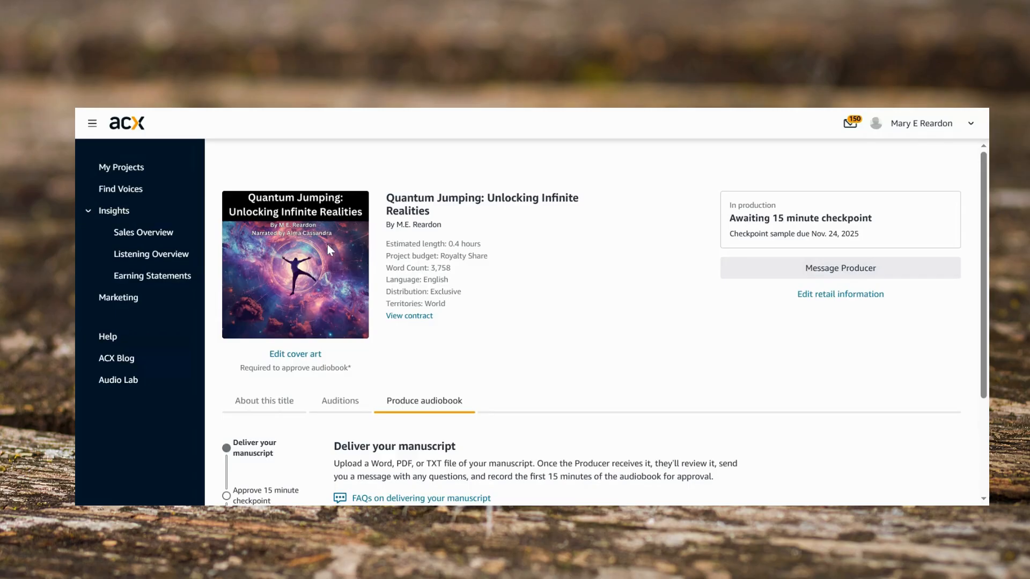
# Step: In ACX, open the title's cover art editor, upload the downloaded cover image, and save it
pyautogui.click(306, 355)
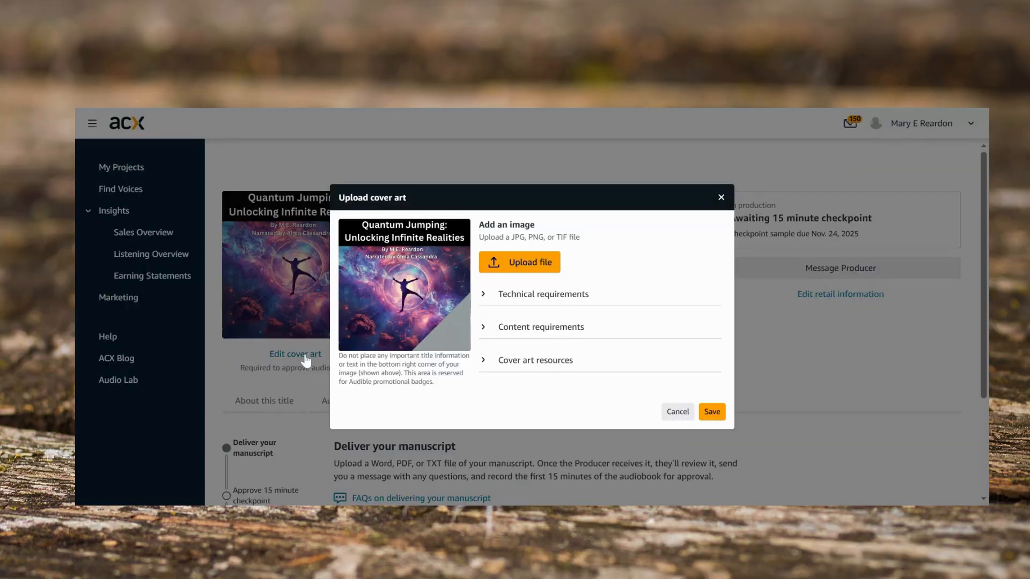
pyautogui.click(514, 267)
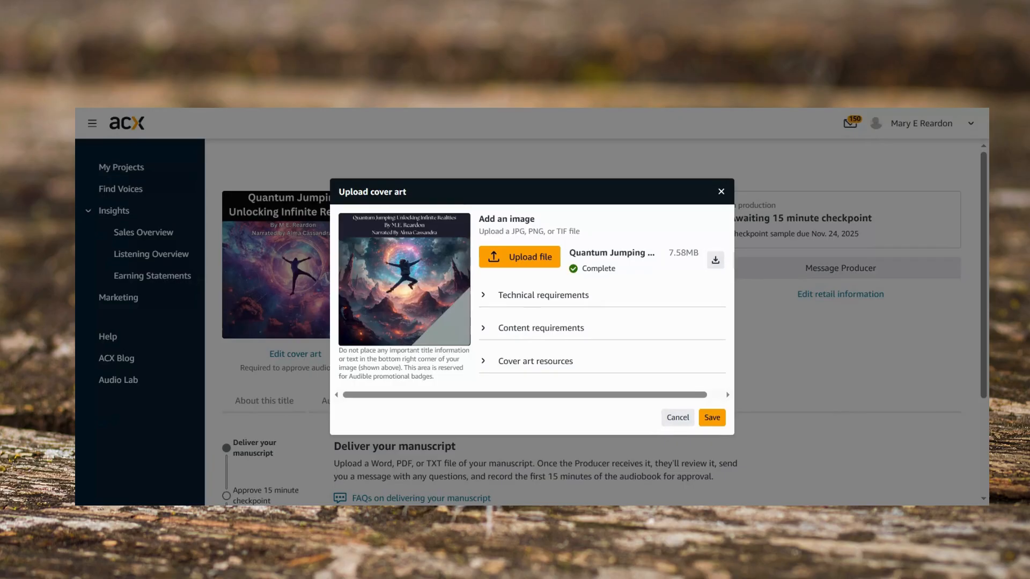
pyautogui.click(712, 418)
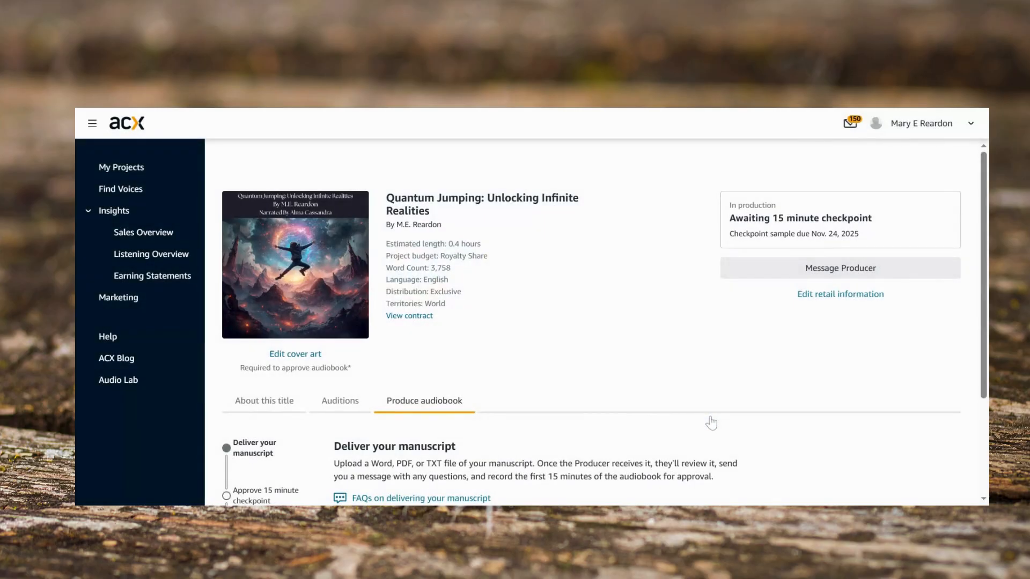